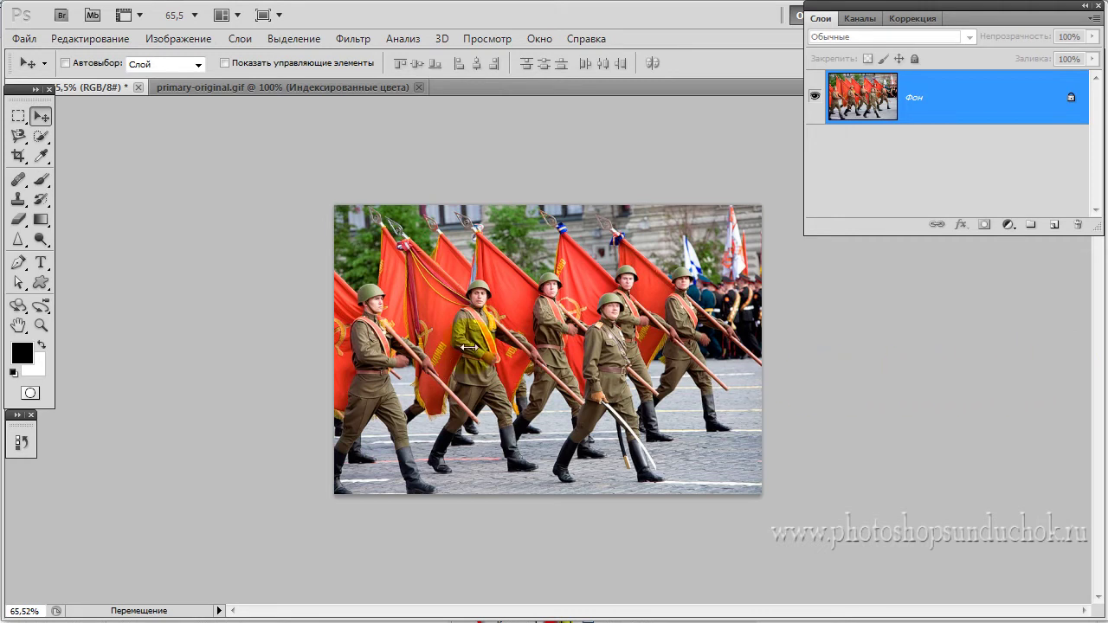
- Check the parade photo's pixel dimensions, then copy the whole image to the clipboard and deselect
{"action": "left_click", "coordinate": [352, 17]}
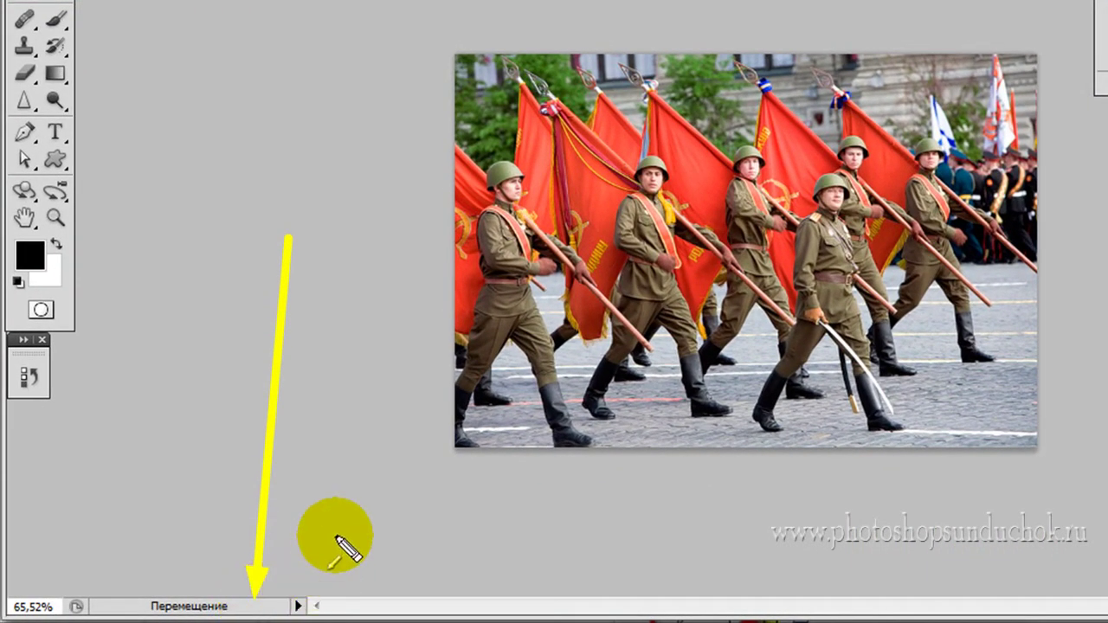
{"action": "left_click", "coordinate": [268, 607]}
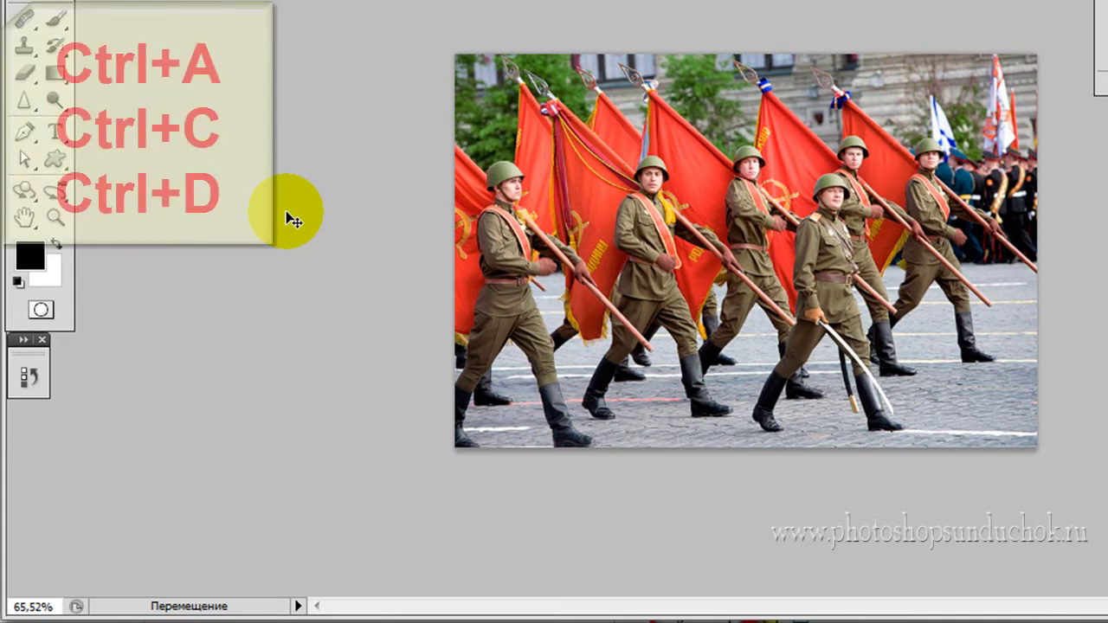
{"action": "key", "text": "ctrl+a"}
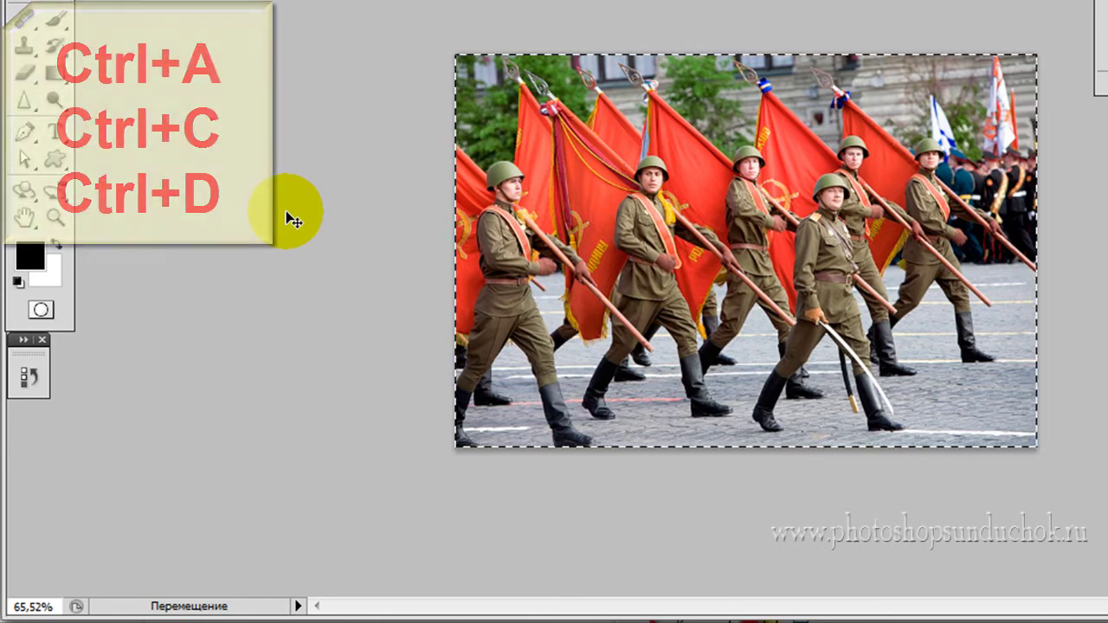
{"action": "key", "text": "ctrl+d"}
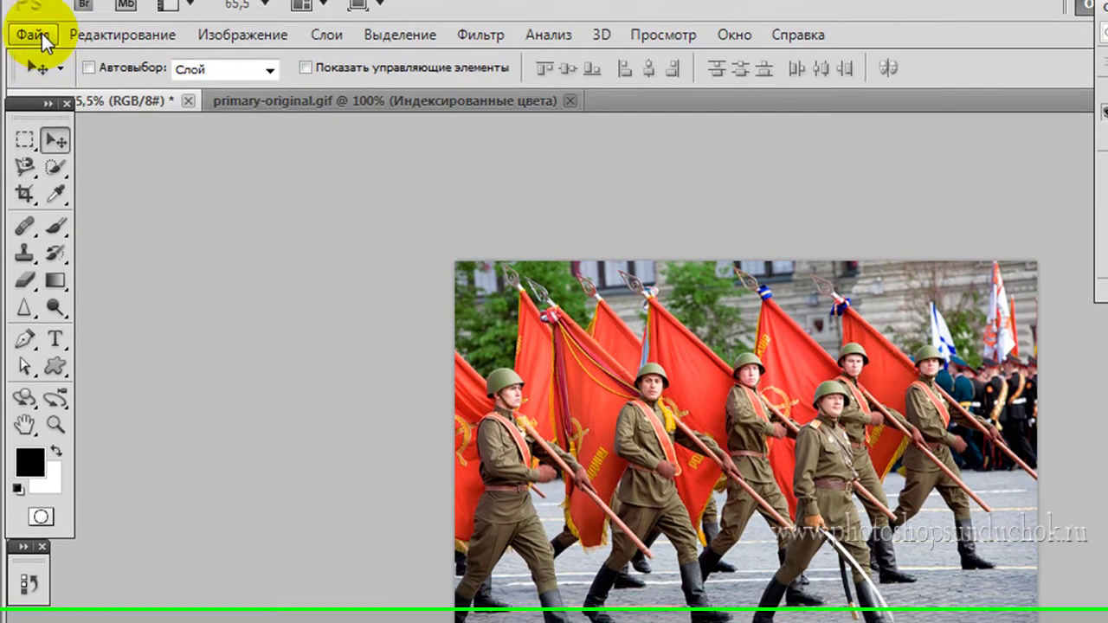
{"action": "left_click", "coordinate": [38, 53]}
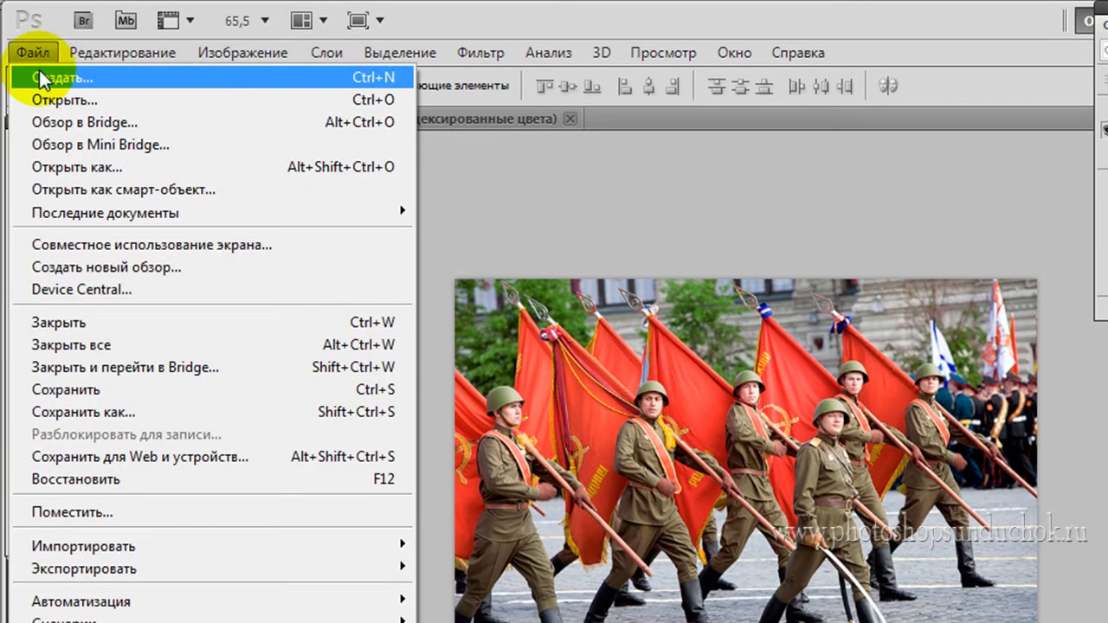
- Create a new white 754 × 509 px, 72 ppi document using the Clipboard preset
{"action": "left_click", "coordinate": [39, 74]}
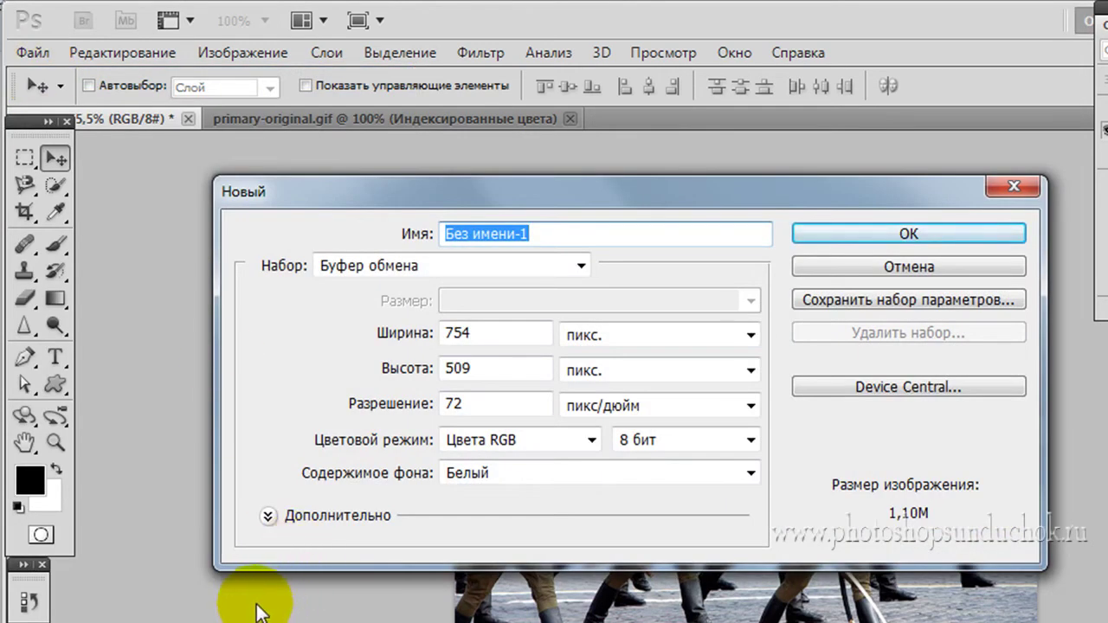
{"action": "left_click_drag", "start_coordinate": [164, 277], "coordinate": [414, 332]}
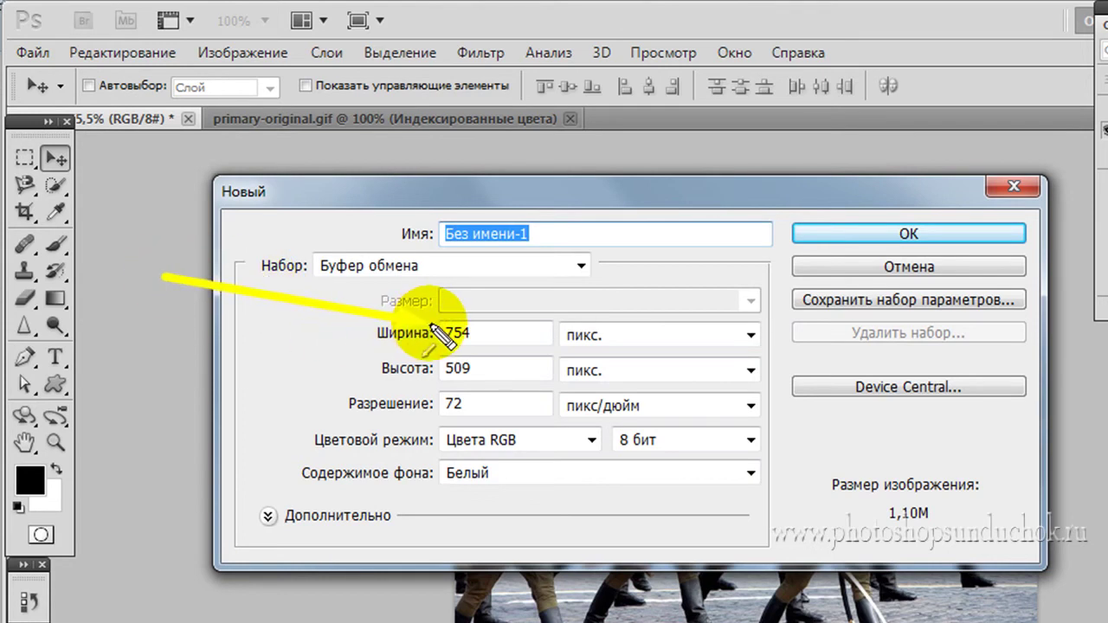
{"action": "left_click_drag", "start_coordinate": [179, 394], "coordinate": [433, 368]}
{"action": "left_click_drag", "start_coordinate": [156, 470], "coordinate": [437, 413]}
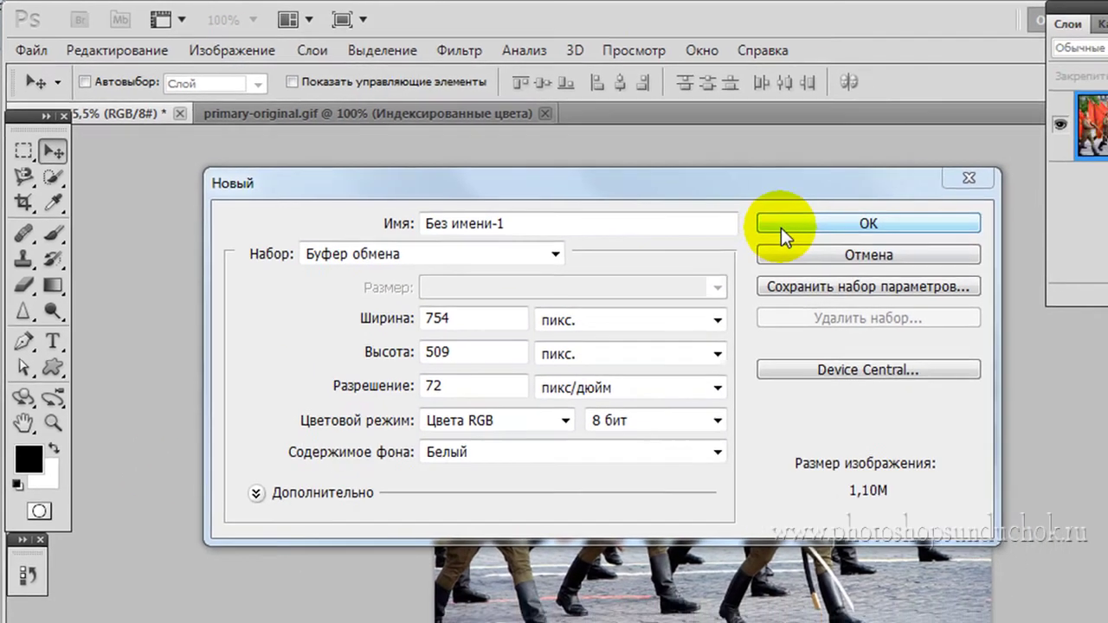
{"action": "left_click", "coordinate": [801, 233]}
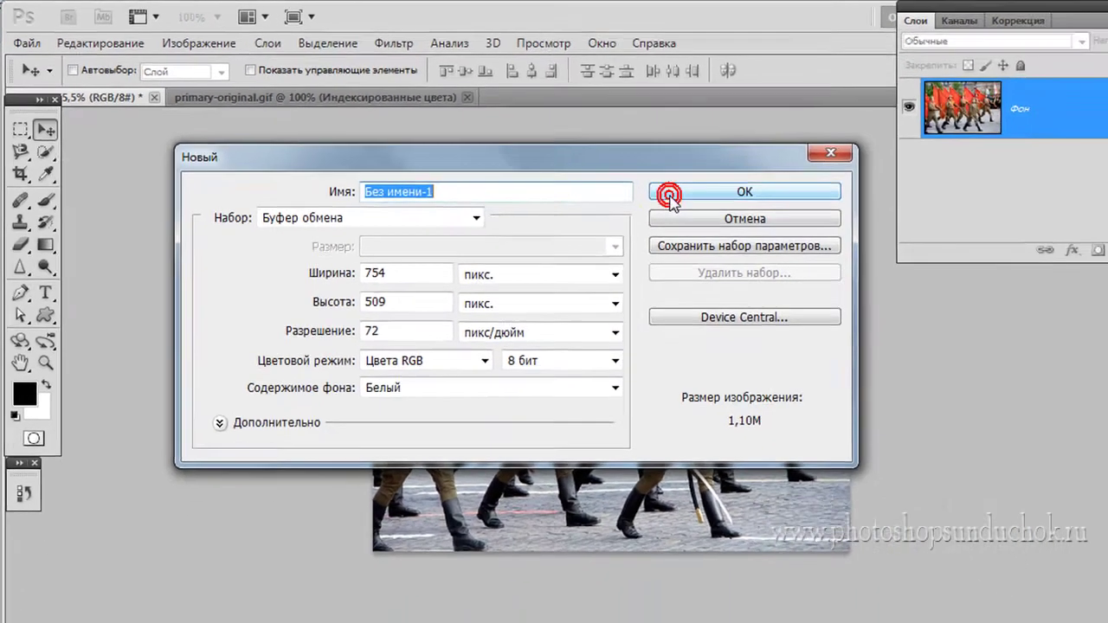
{"action": "key", "text": "ctrl+1"}
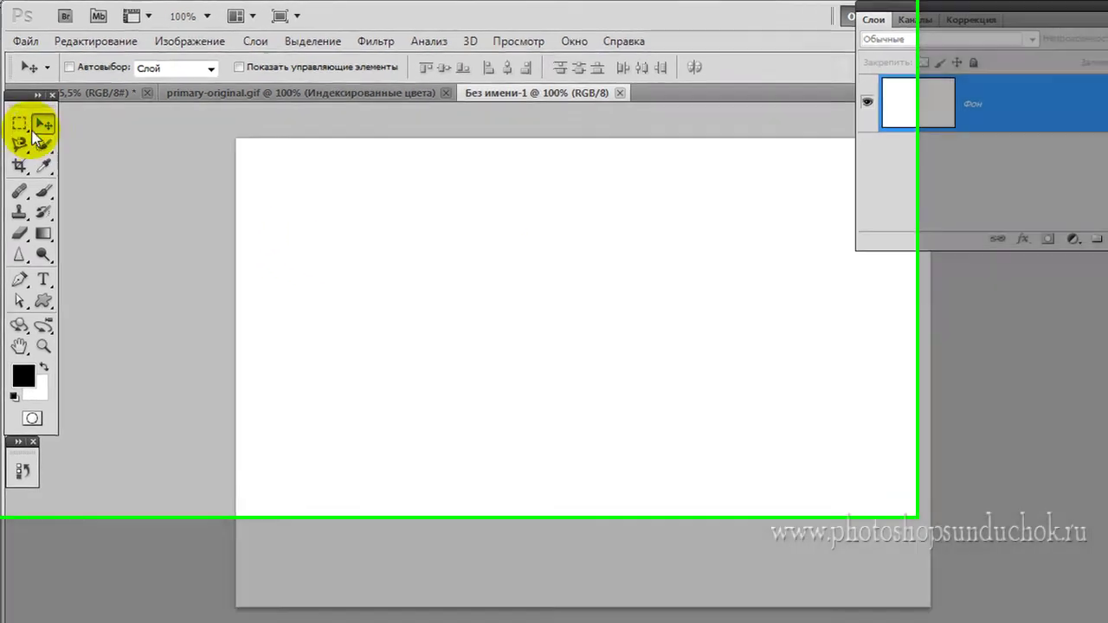
- Marquee a thin full-width strip near the canvas bottom, then bring up primary-original.gif
{"action": "left_click", "coordinate": [17, 115]}
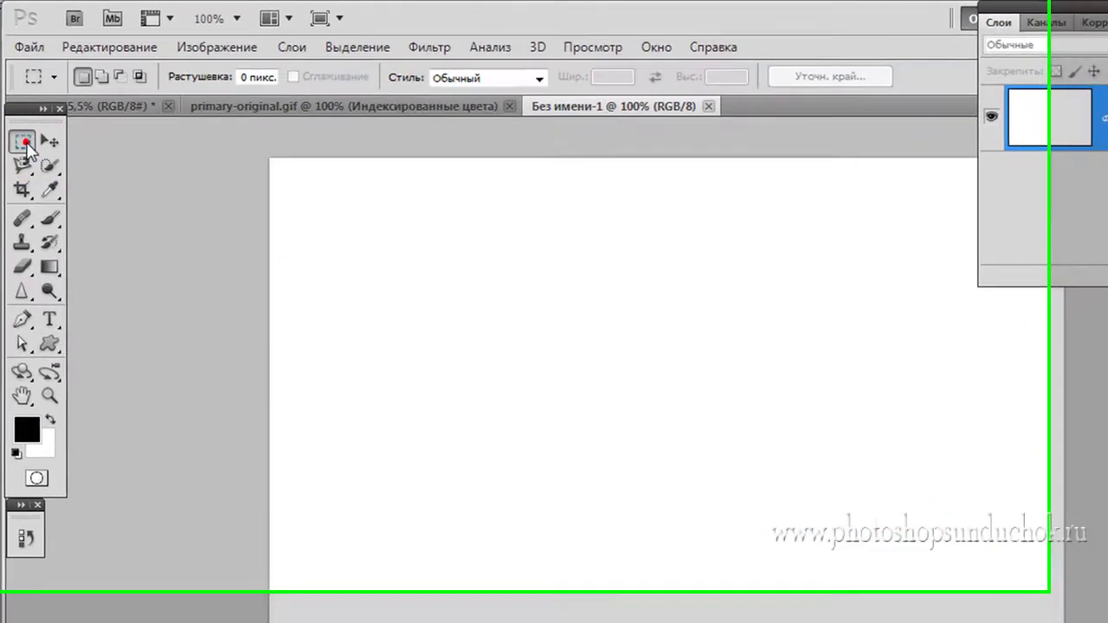
{"action": "right_click", "coordinate": [17, 115]}
{"action": "left_click", "coordinate": [93, 149]}
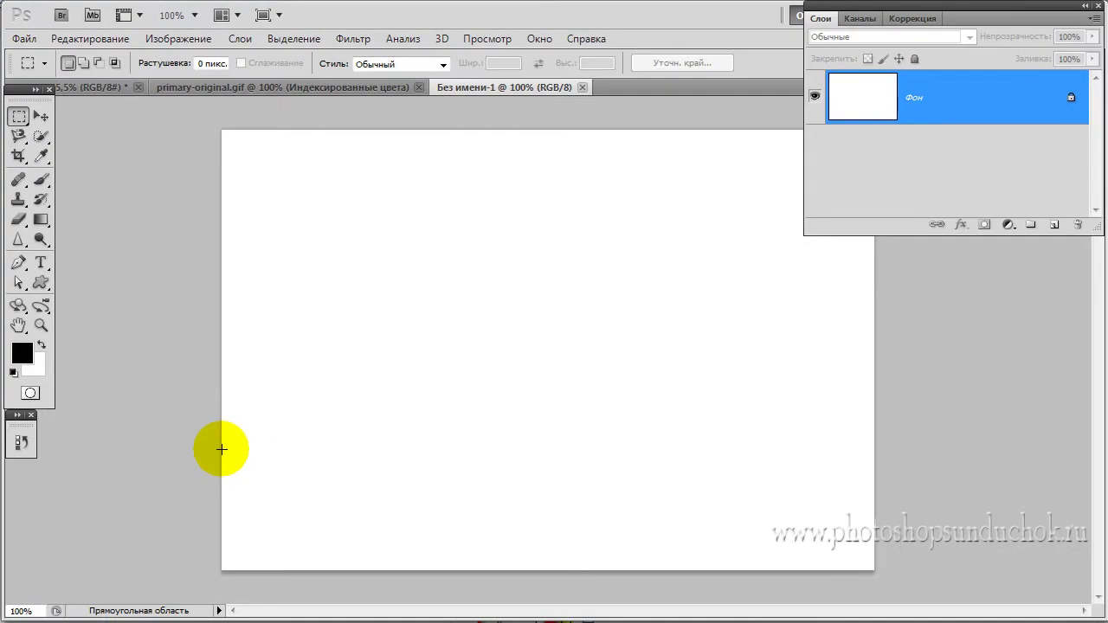
{"action": "left_click_drag", "start_coordinate": [223, 451], "coordinate": [876, 461]}
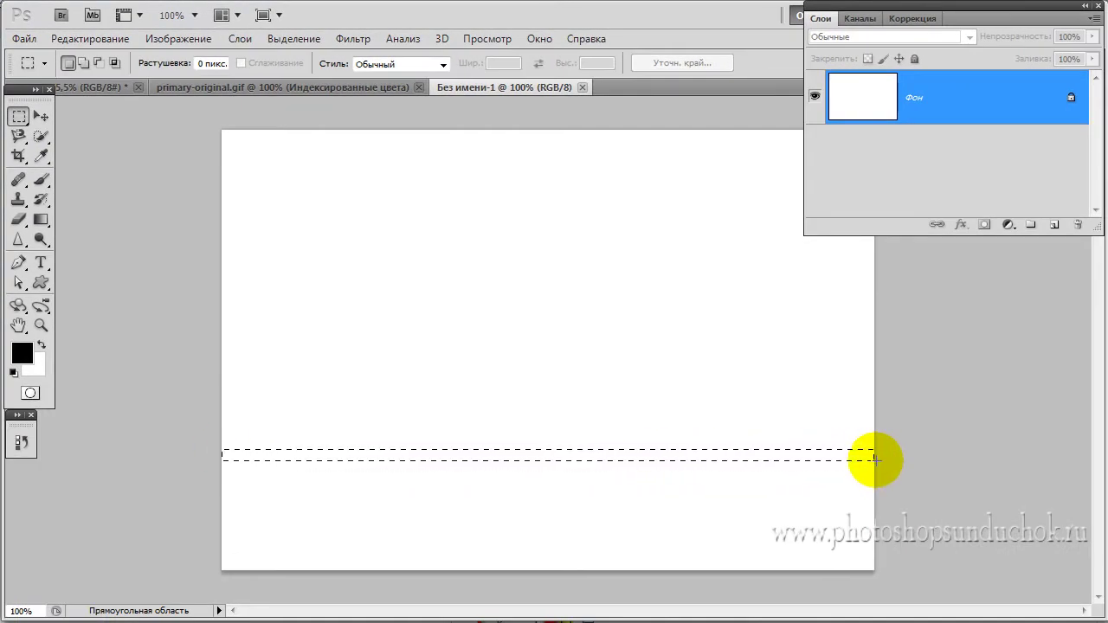
{"action": "left_click_drag", "start_coordinate": [876, 460], "coordinate": [876, 460]}
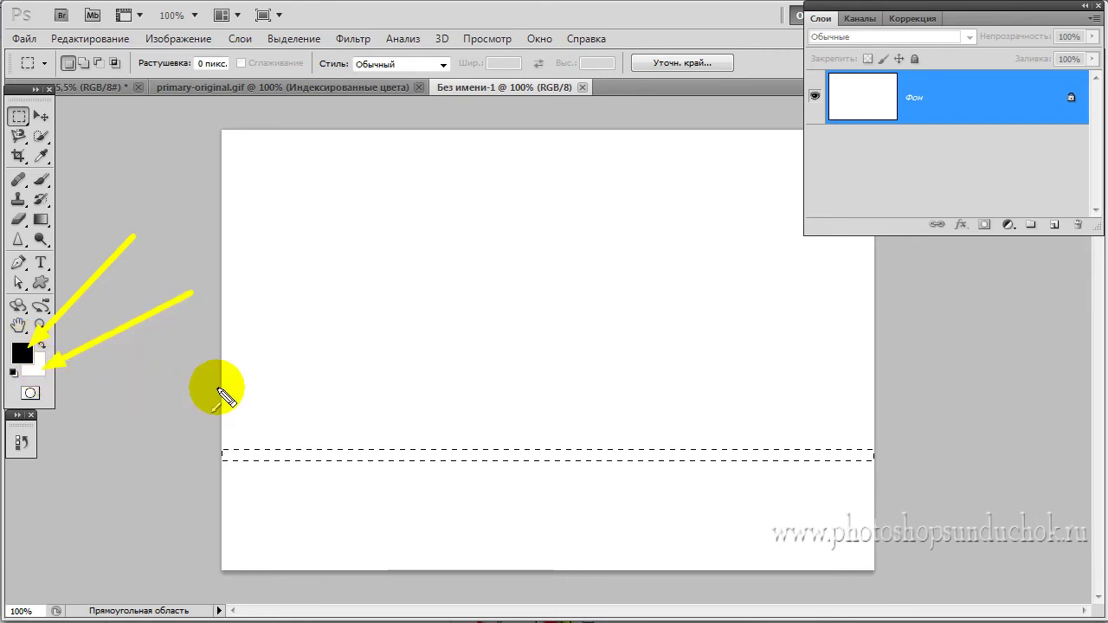
{"action": "left_click", "coordinate": [236, 360]}
{"action": "key", "text": "ctrl+z"}
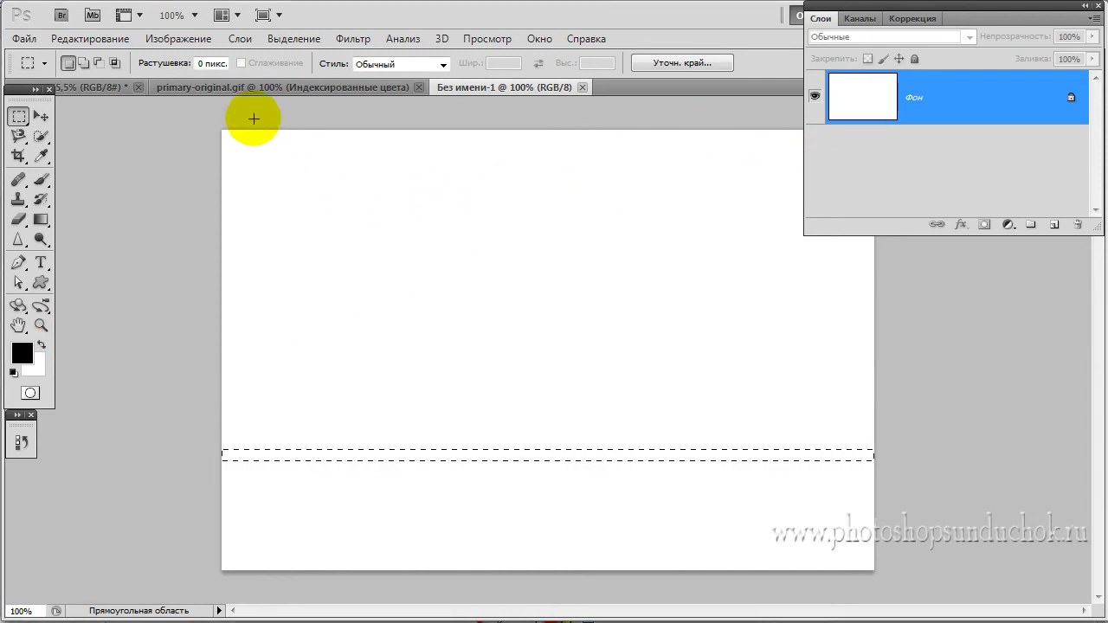
{"action": "left_click", "coordinate": [242, 88]}
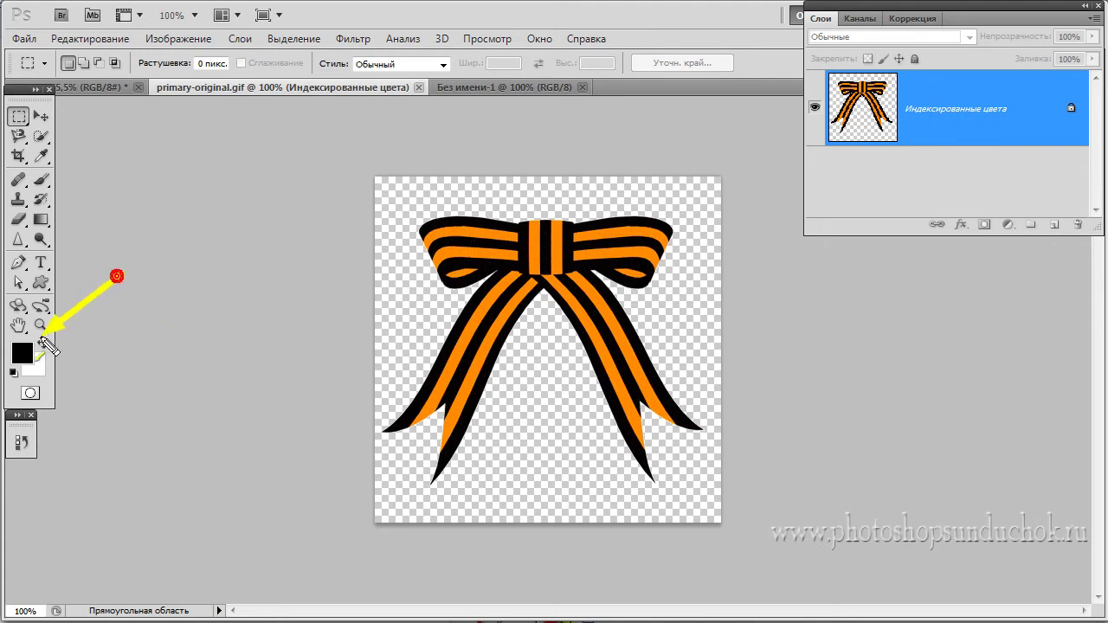
- Sample the ribbon's black stripe as the foreground colour
{"action": "left_click", "coordinate": [21, 349]}
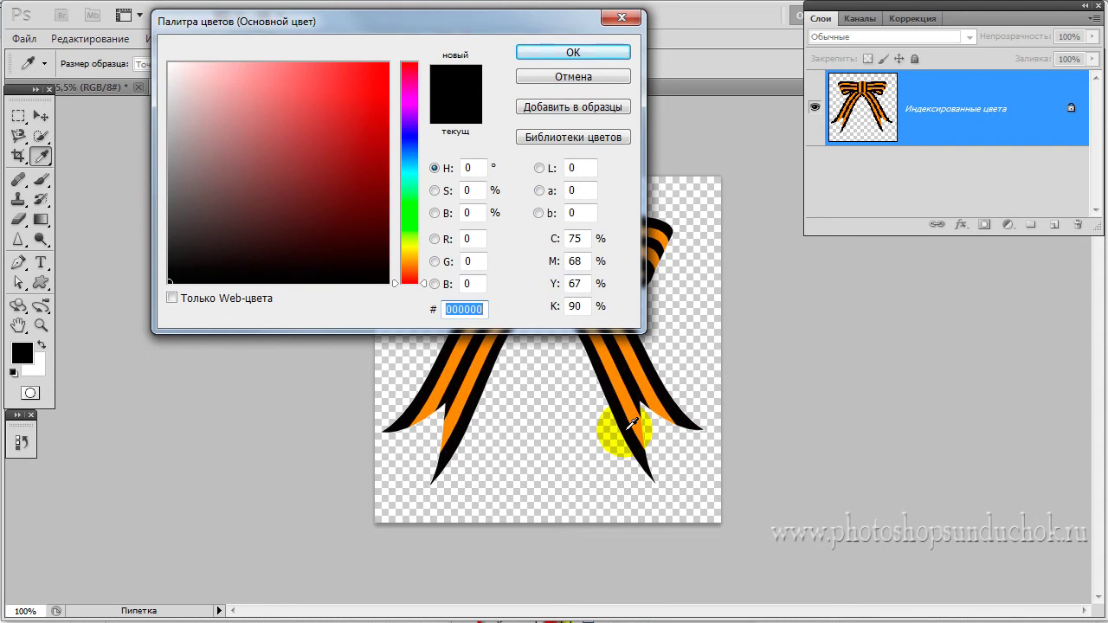
{"action": "left_click", "coordinate": [631, 424]}
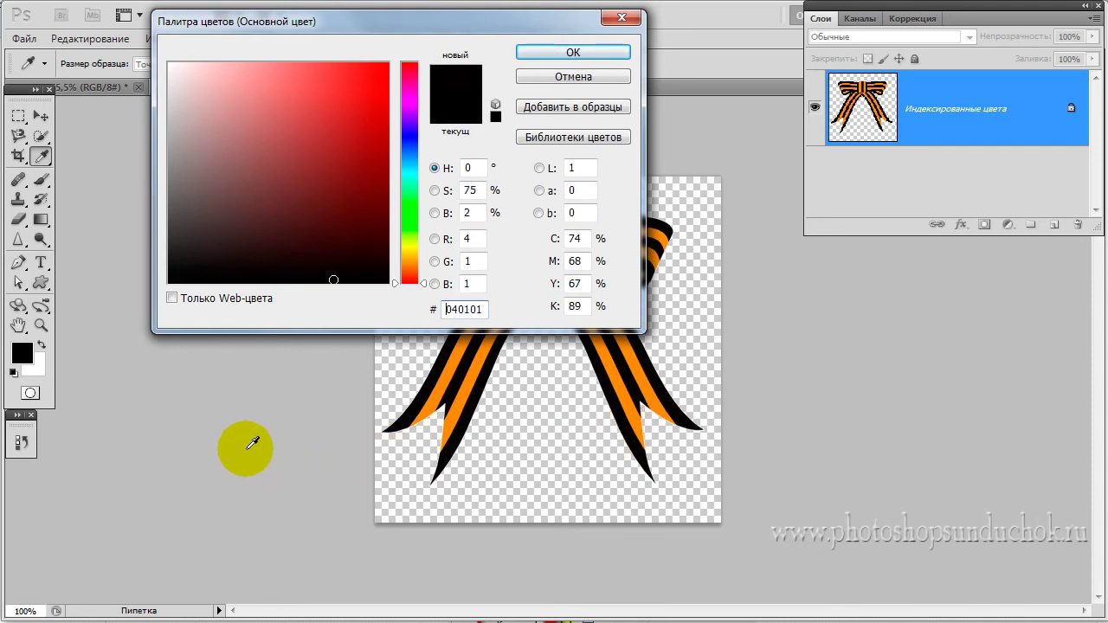
{"action": "left_click", "coordinate": [558, 52]}
{"action": "key", "text": "m"}
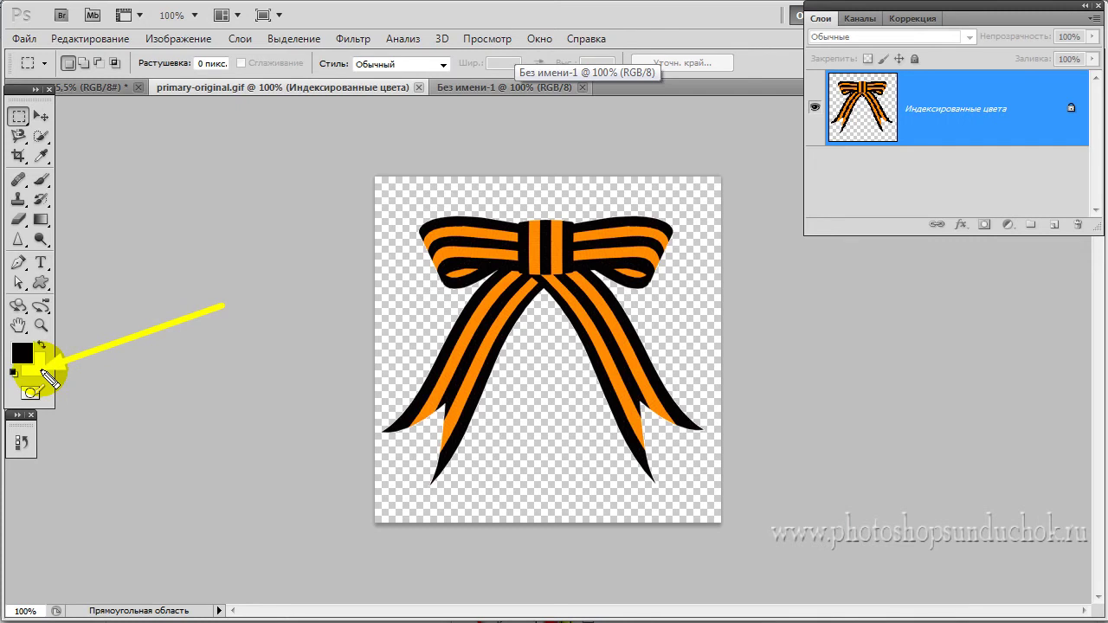
- Sample the ribbon's orange f08609 as the background colour and return to Без имени-1
{"action": "left_click", "coordinate": [39, 368]}
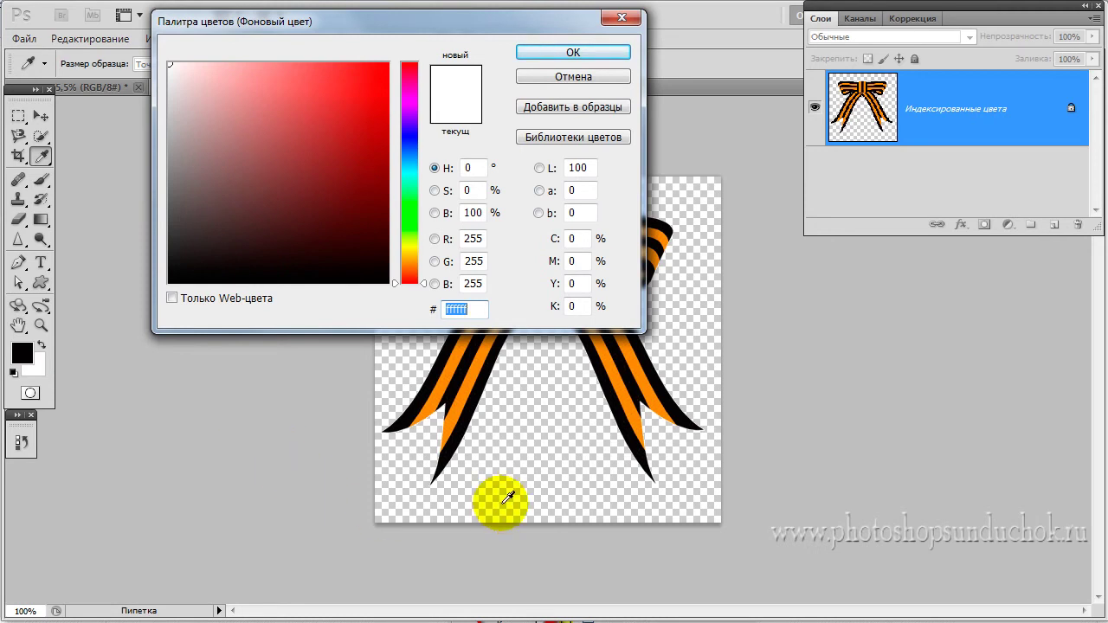
{"action": "left_click", "coordinate": [634, 403]}
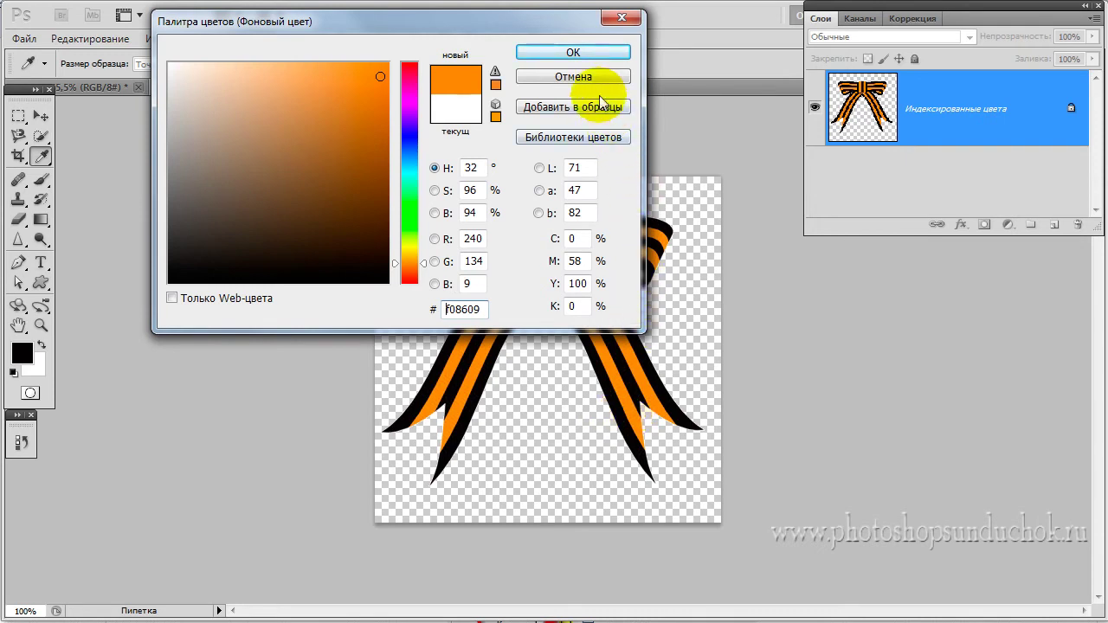
{"action": "left_click", "coordinate": [584, 52]}
{"action": "key", "text": "m"}
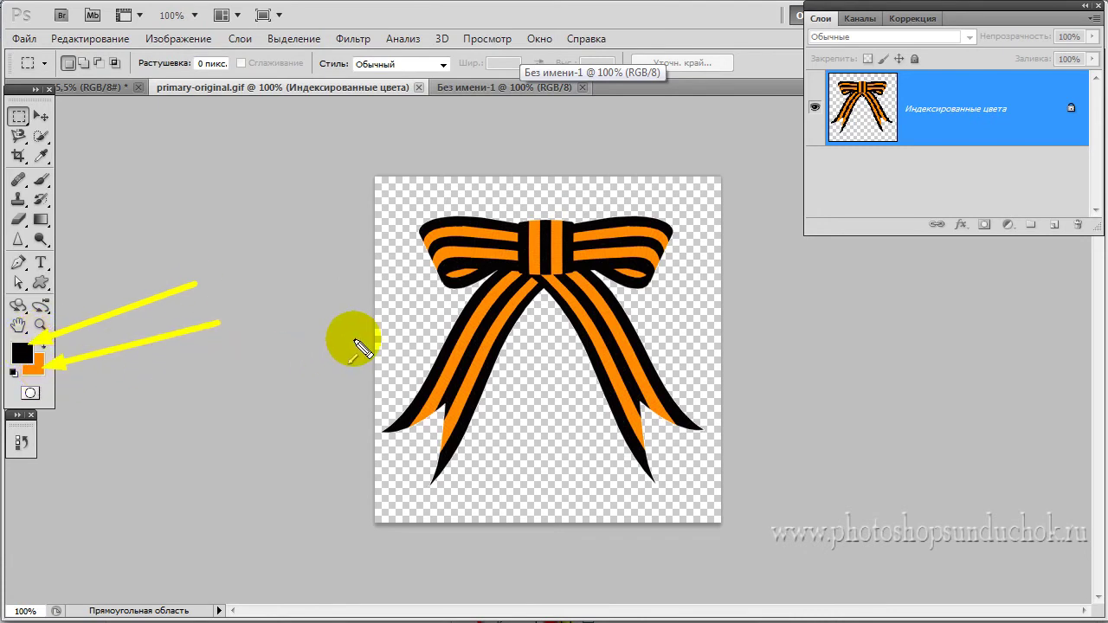
{"action": "left_click", "coordinate": [467, 88]}
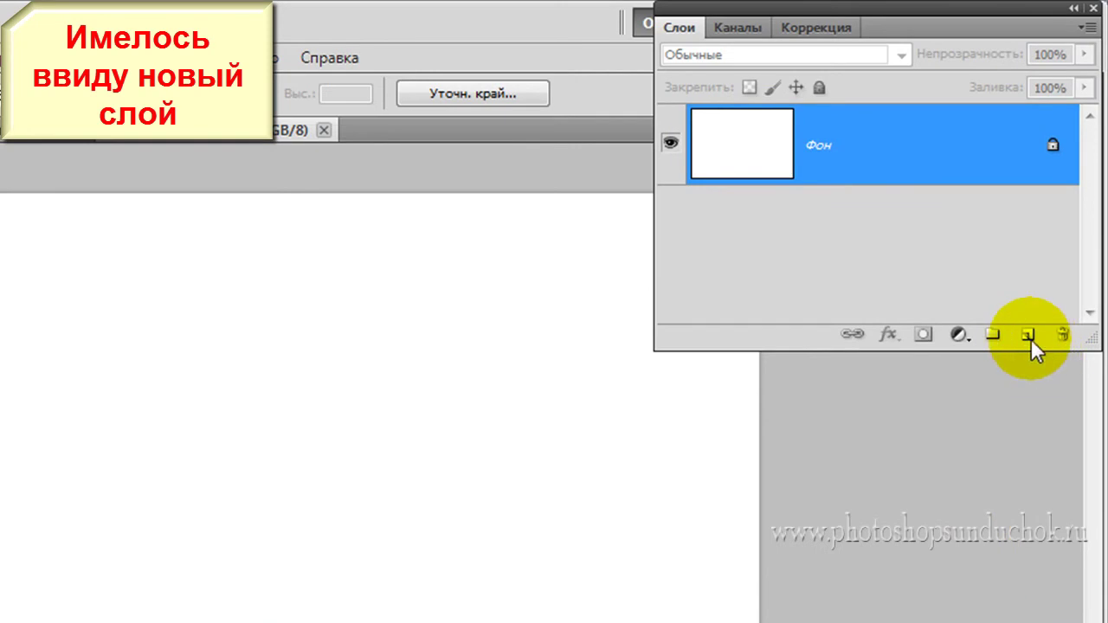
- Fill the strip with black on a new layer and duplicate it as Слой 2
{"action": "left_click", "coordinate": [1028, 336]}
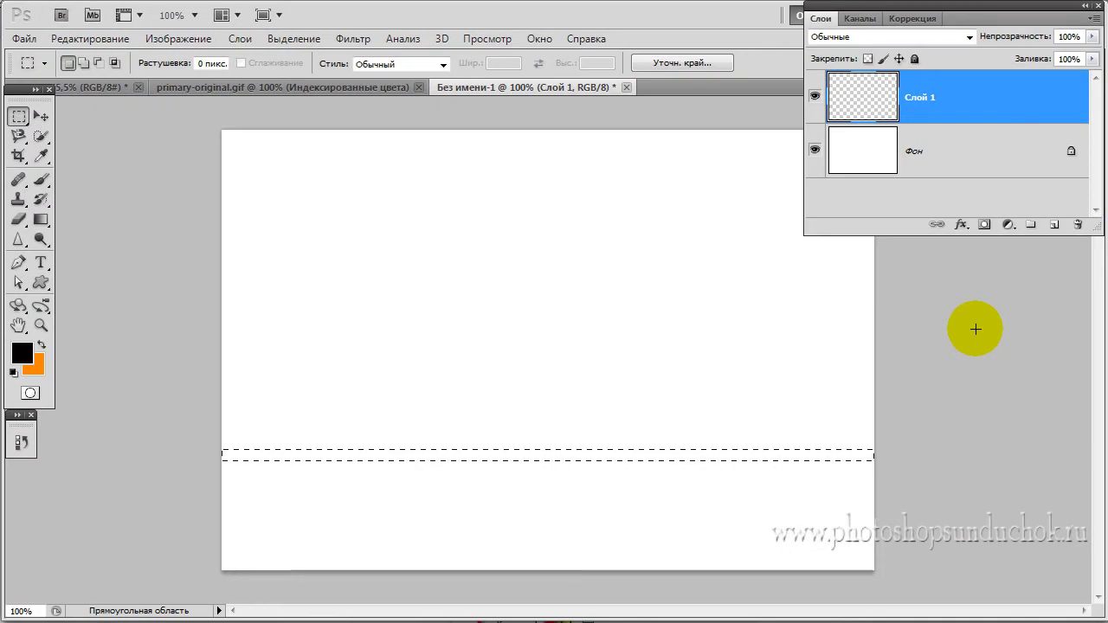
{"action": "key", "text": "alt+Delete"}
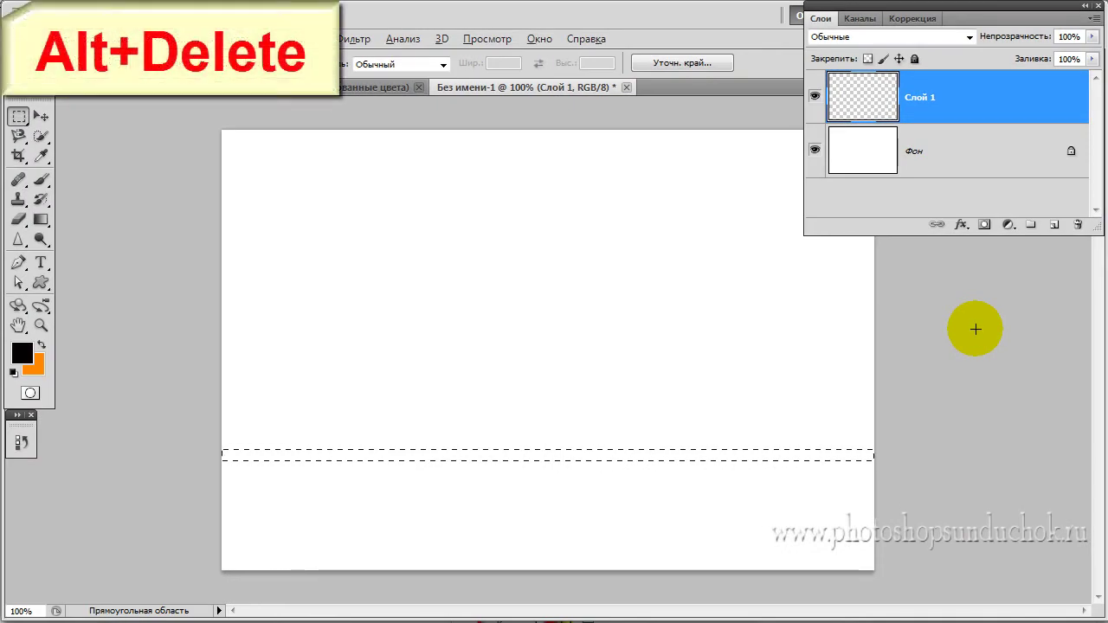
{"action": "key", "text": "alt+Delete"}
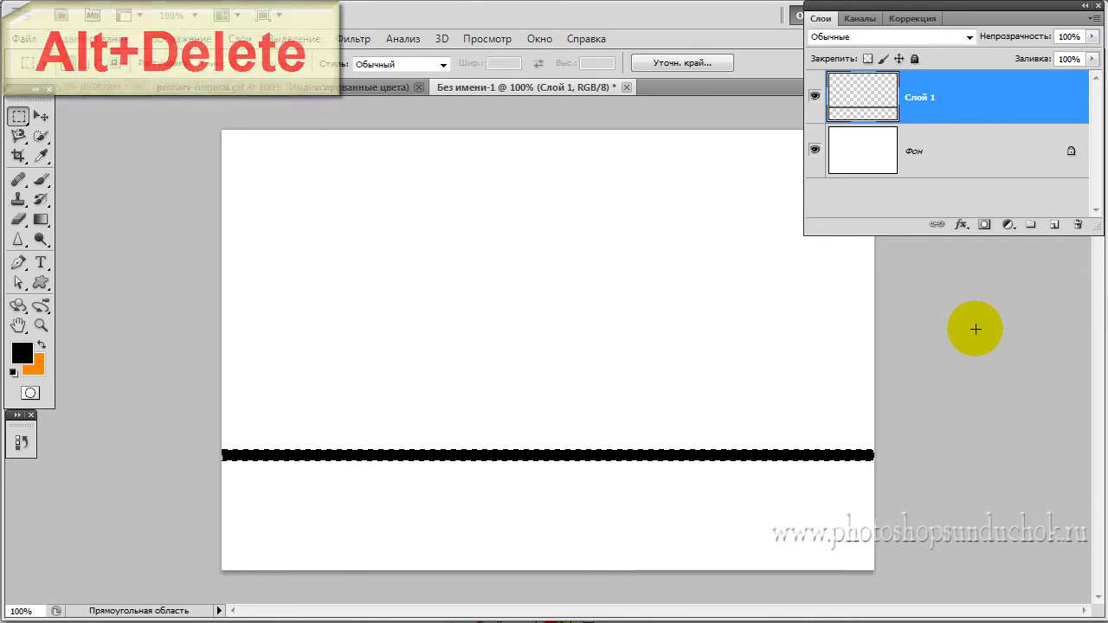
{"action": "key", "text": "ctrl+j"}
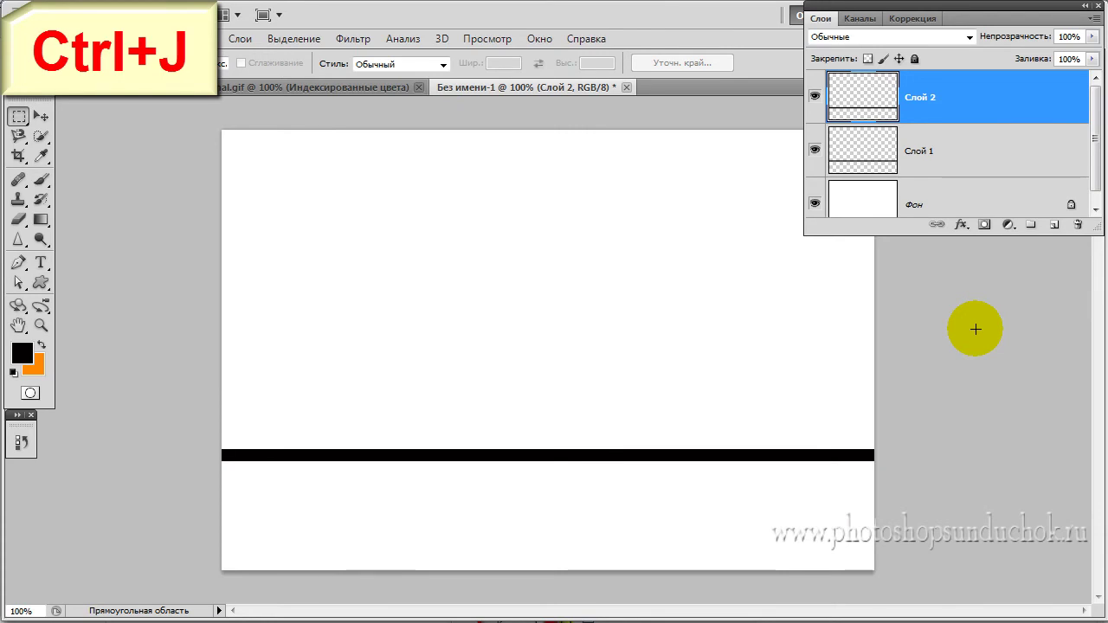
{"action": "left_click", "coordinate": [38, 118]}
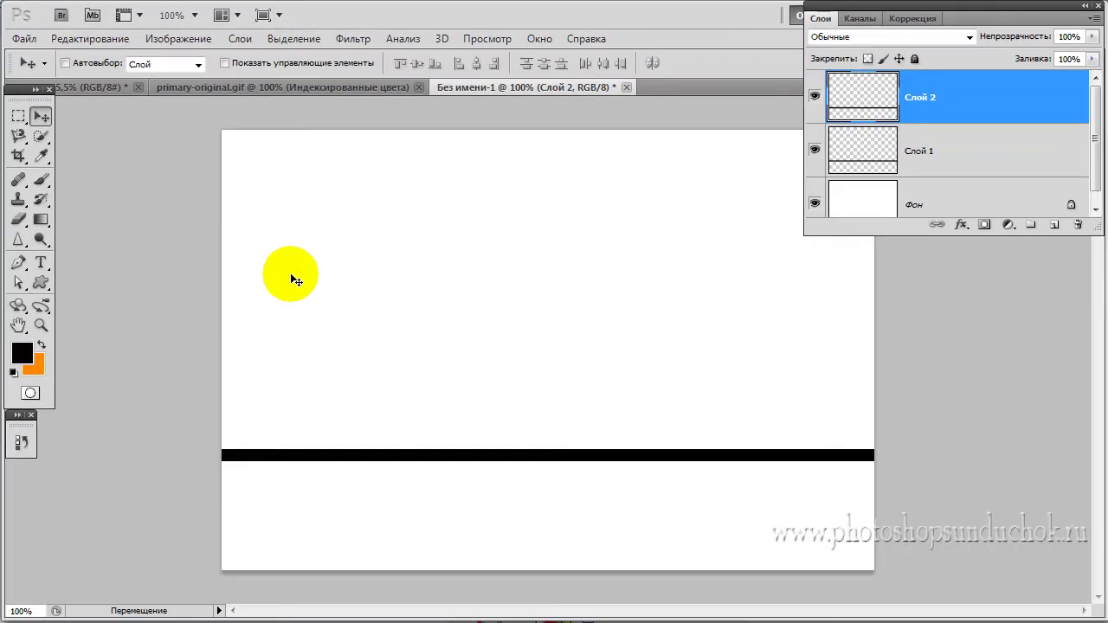
- Nudge the copied line to sit just above the original and fill it with orange
{"action": "key", "text": "Up"}
{"action": "key", "text": "Up"}
{"action": "key", "text": "Up"}
{"action": "key", "text": "Up"}
{"action": "key", "text": "Up"}
{"action": "key", "text": "Up"}
{"action": "key", "text": "Up"}
{"action": "key", "text": "Up"}
{"action": "key", "text": "Up"}
{"action": "key", "text": "Up"}
{"action": "key", "text": "Up"}
{"action": "key", "text": "Up"}
{"action": "key", "text": "Up"}
{"action": "key", "text": "Up"}
{"action": "key", "text": "Up"}
{"action": "key", "text": "Up"}
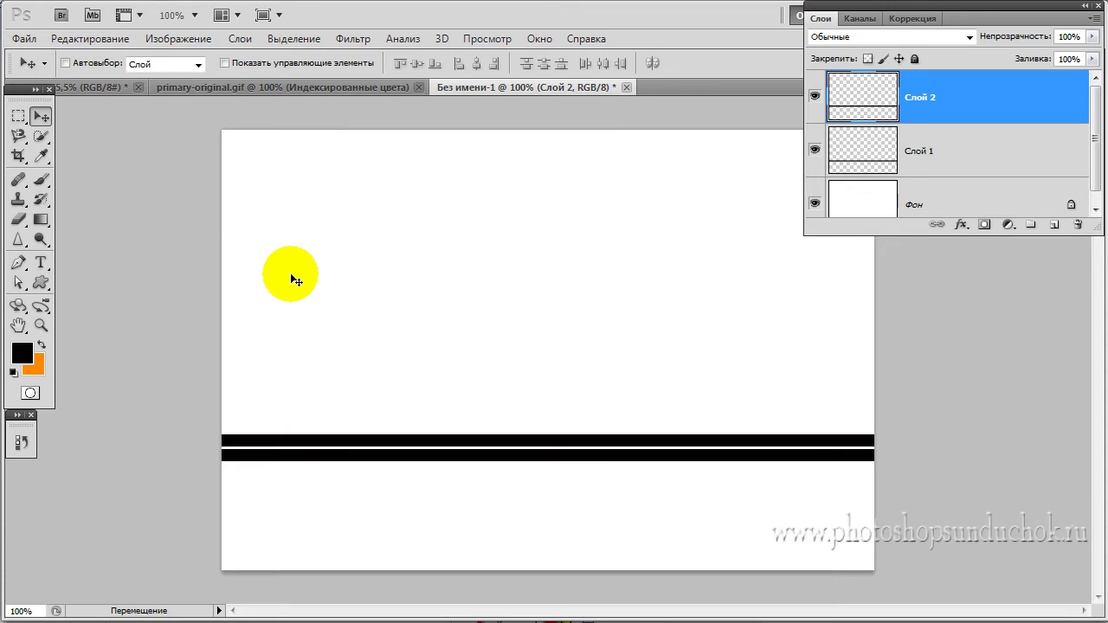
{"action": "key", "text": "Down"}
{"action": "key", "text": "Down"}
{"action": "key", "text": "Down"}
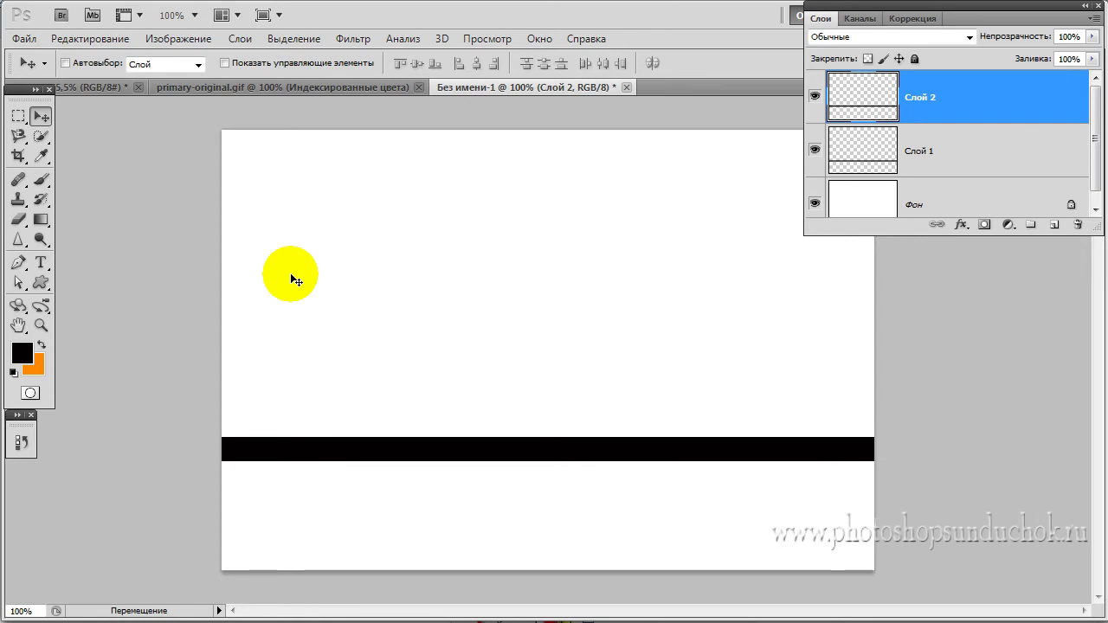
{"action": "key", "text": "ctrl"}
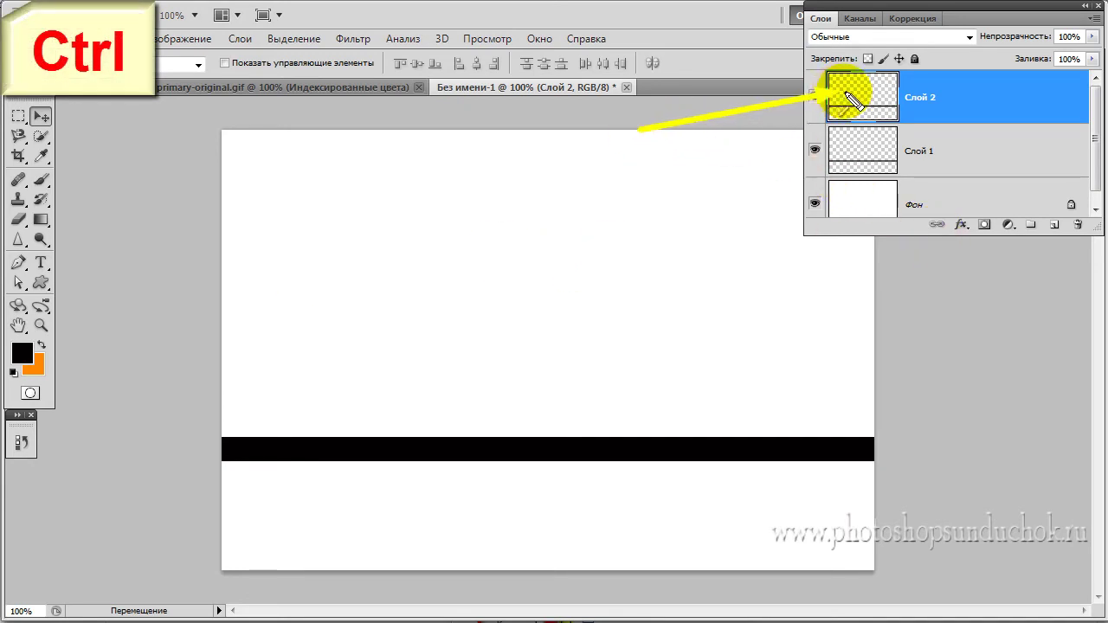
{"action": "left_click", "coordinate": [872, 97], "text": "ctrl"}
{"action": "left_click", "coordinate": [873, 97], "text": "ctrl"}
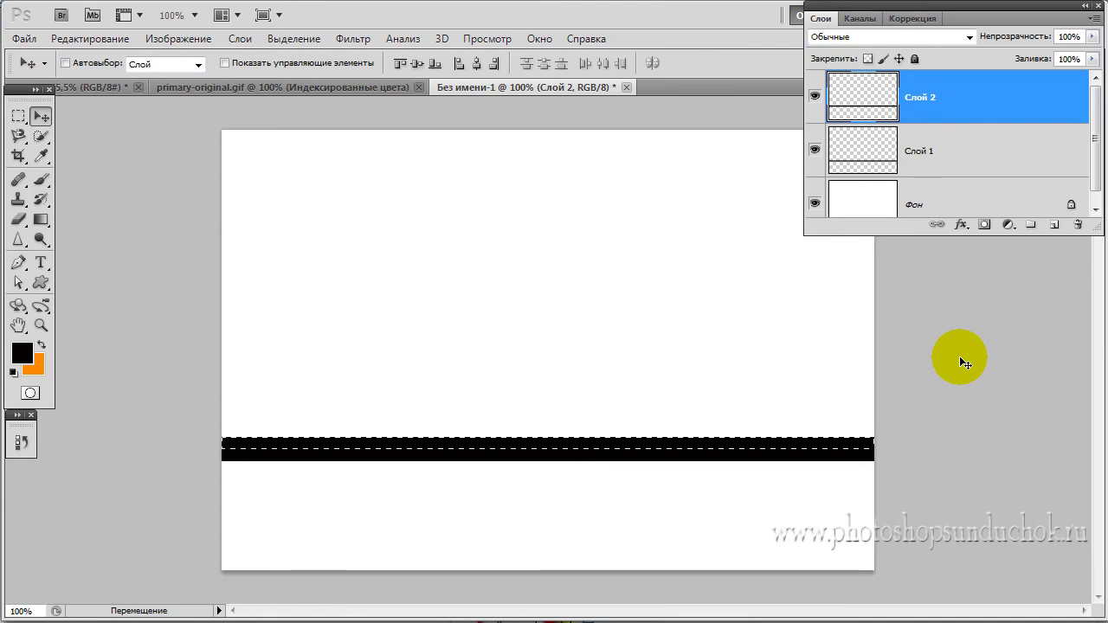
{"action": "key", "text": "ctrl+Delete"}
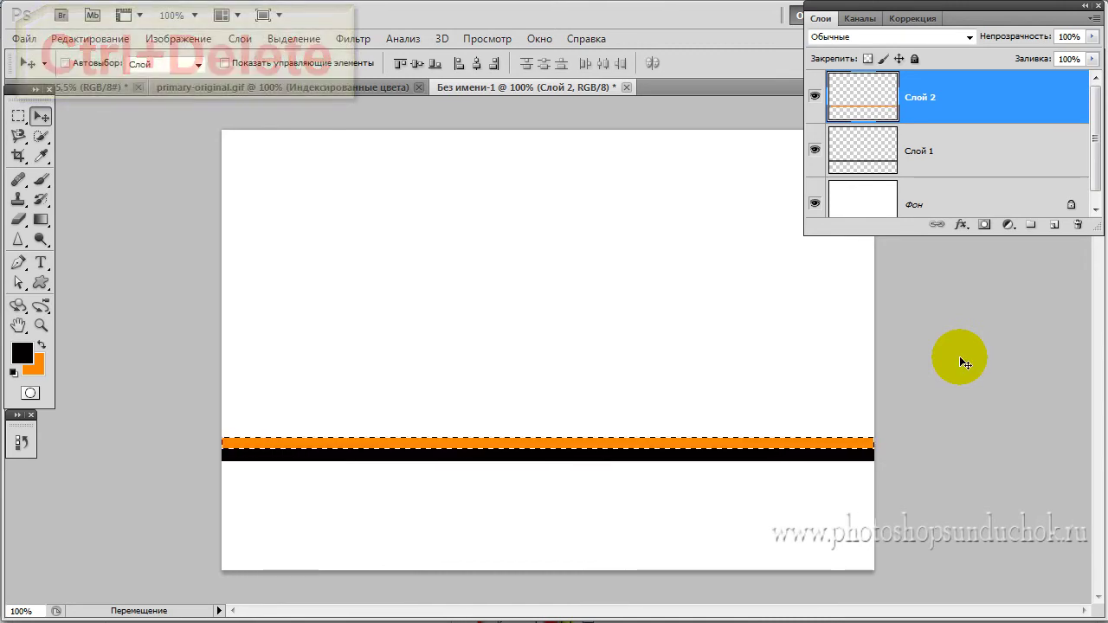
- Deselect and merge the orange band down into the black line layer
{"action": "key", "text": "ctrl+d"}
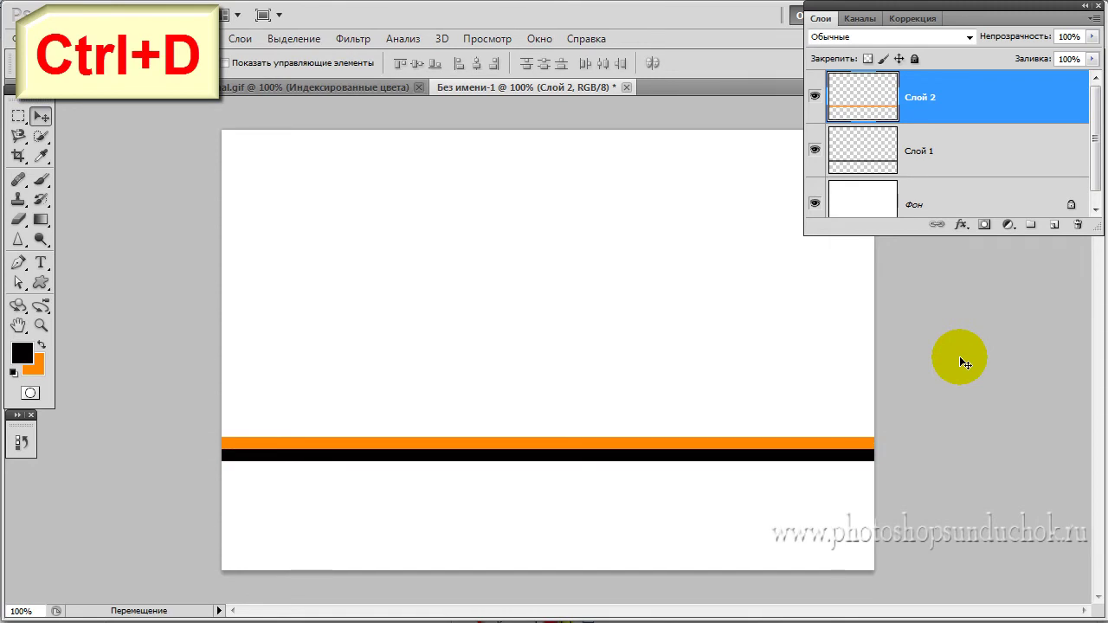
{"action": "key", "text": "ctrl+e"}
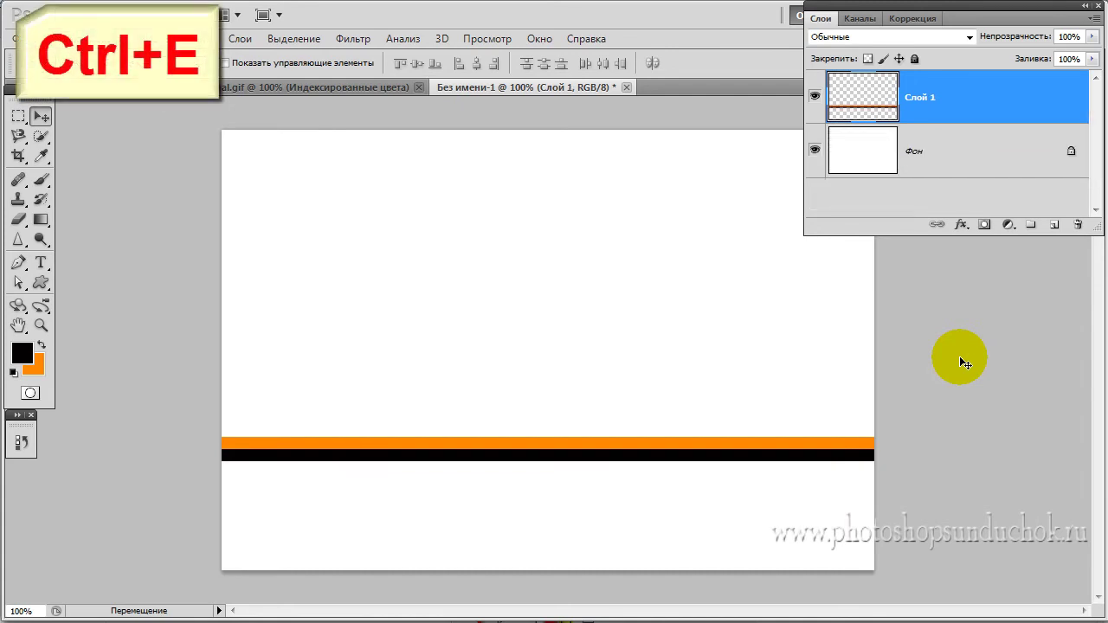
{"action": "left_click", "coordinate": [1083, 7]}
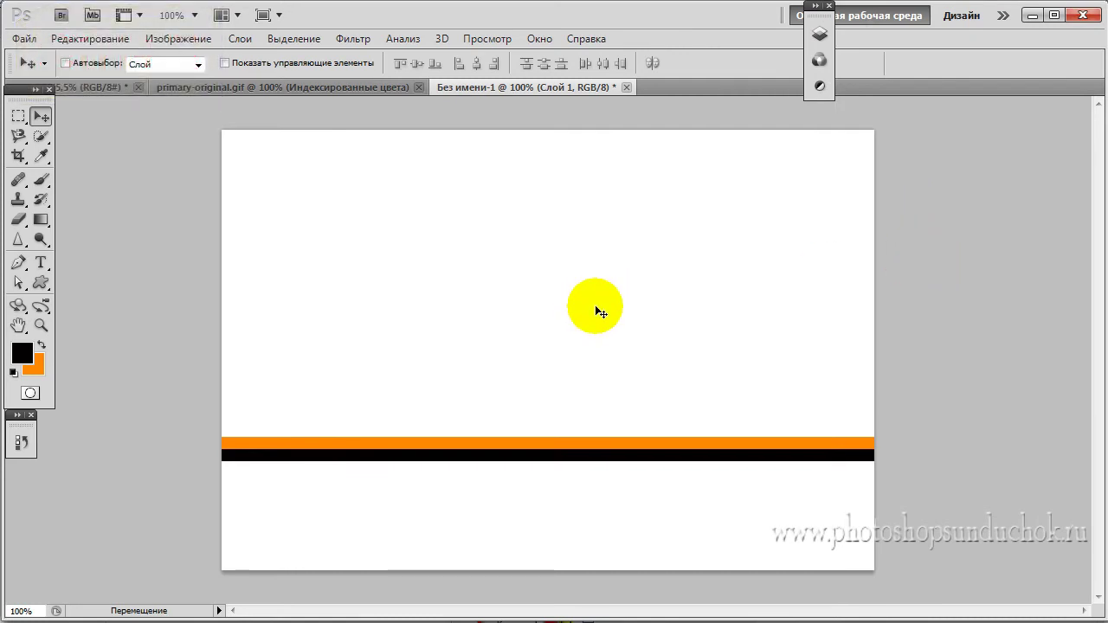
{"action": "key", "text": "ctrl+t"}
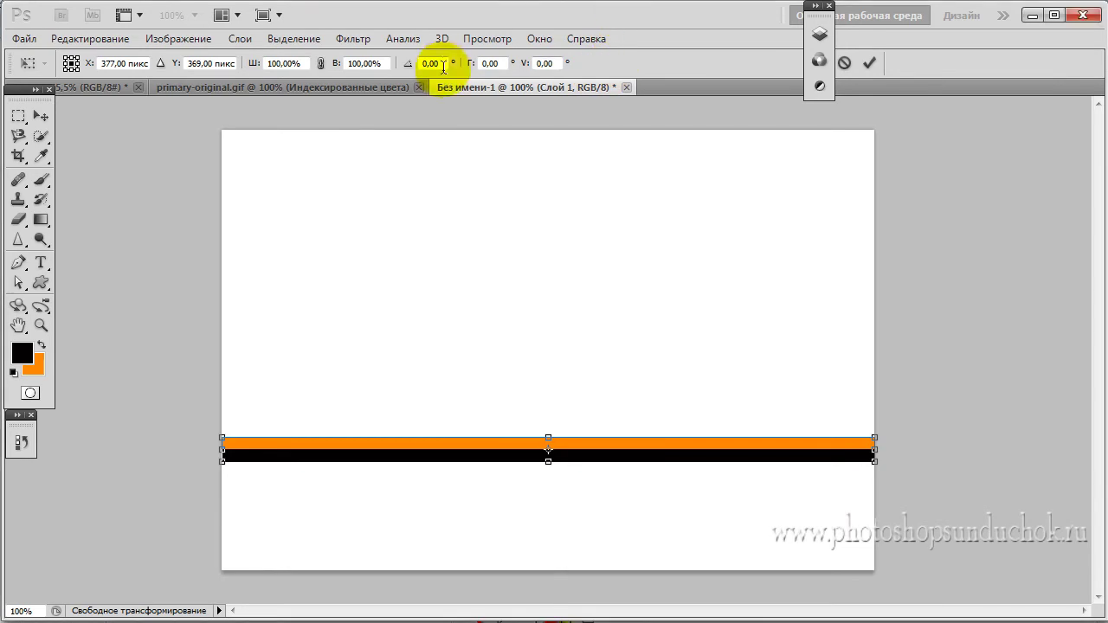
- Rotate the stripe -45°, fit it into the top-left corner, and duplicate the layer
{"action": "left_click", "coordinate": [443, 63]}
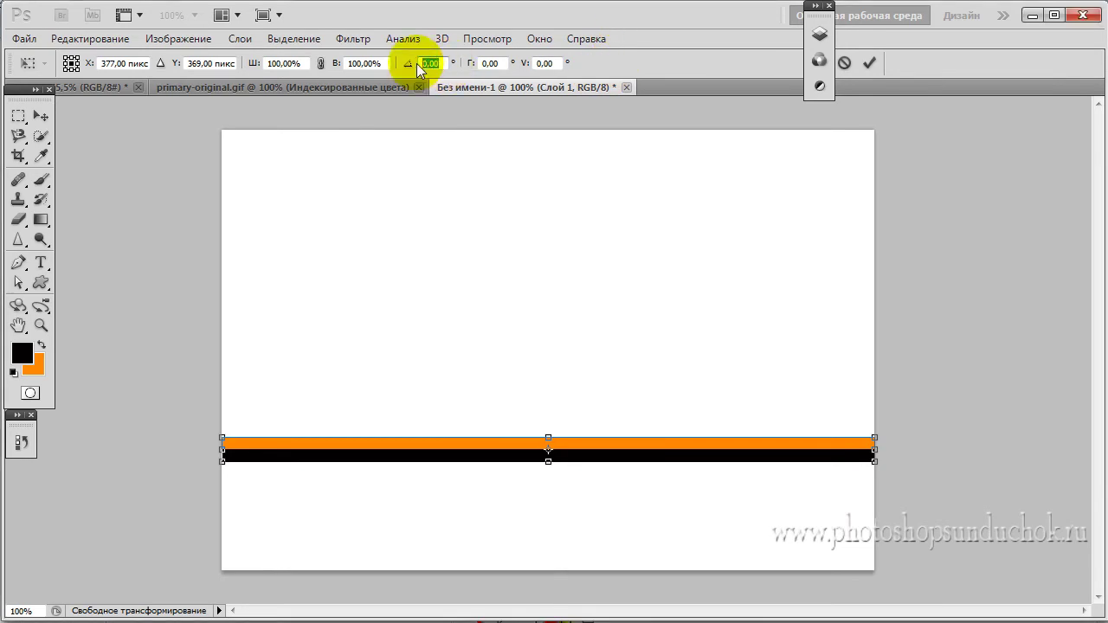
{"action": "type", "text": "-45"}
{"action": "mouse_move", "coordinate": [693, 490]}
{"action": "left_mouse_down"}
{"action": "mouse_move", "coordinate": [409, 234]}
{"action": "mouse_move", "coordinate": [381, 223]}
{"action": "left_mouse_up"}
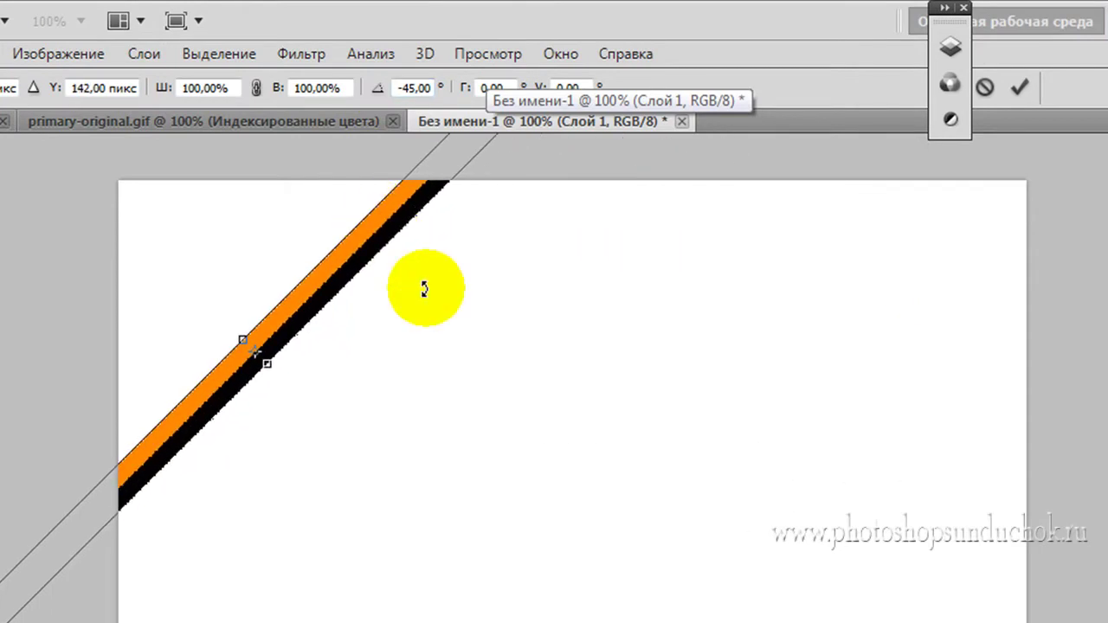
{"action": "left_click_drag", "start_coordinate": [320, 301], "coordinate": [201, 152]}
{"action": "key", "text": "ctrl+h"}
{"action": "key", "text": "ctrl+h"}
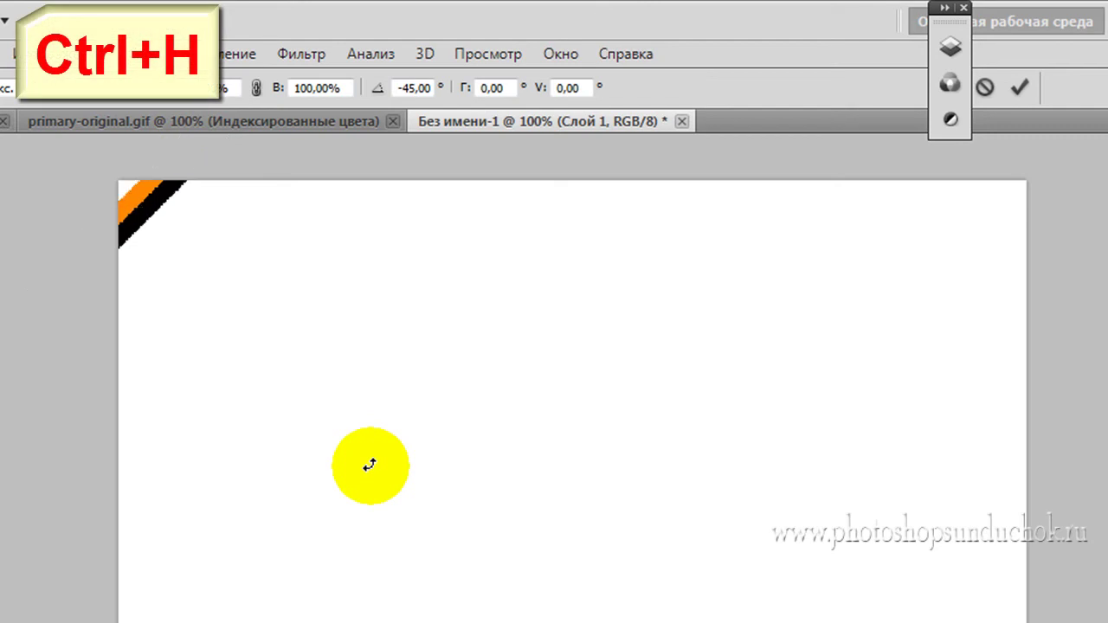
{"action": "key", "text": "Up"}
{"action": "key", "text": "Up"}
{"action": "key", "text": "Up"}
{"action": "key", "text": "Up"}
{"action": "key", "text": "Up"}
{"action": "key", "text": "Up"}
{"action": "key", "text": "Up"}
{"action": "key", "text": "Up"}
{"action": "key", "text": "Up"}
{"action": "key", "text": "Up"}
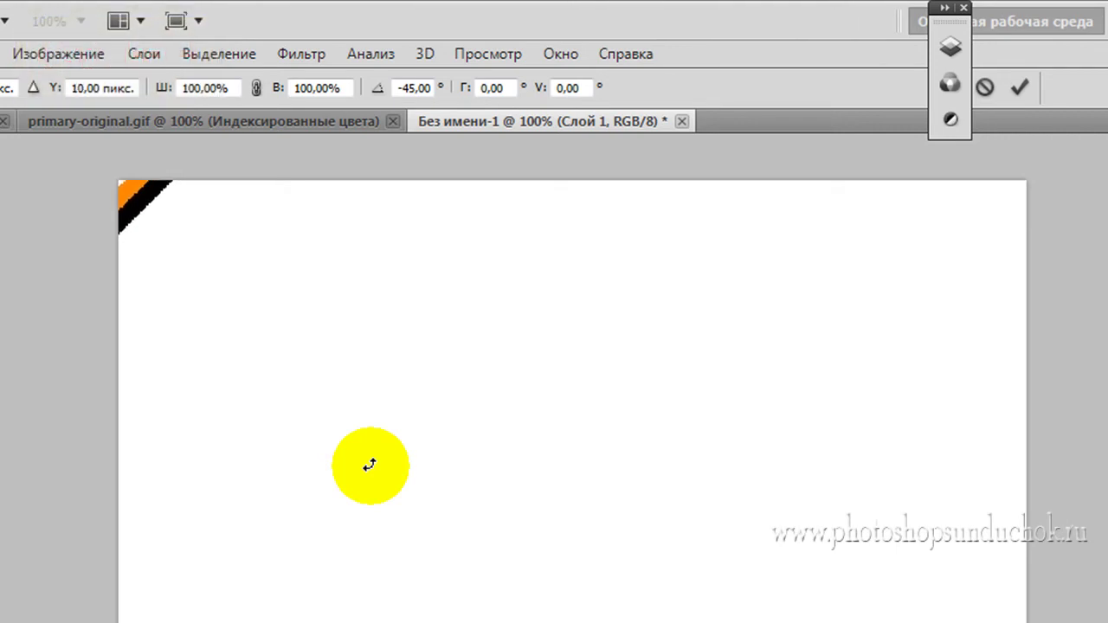
{"action": "key", "text": "Up"}
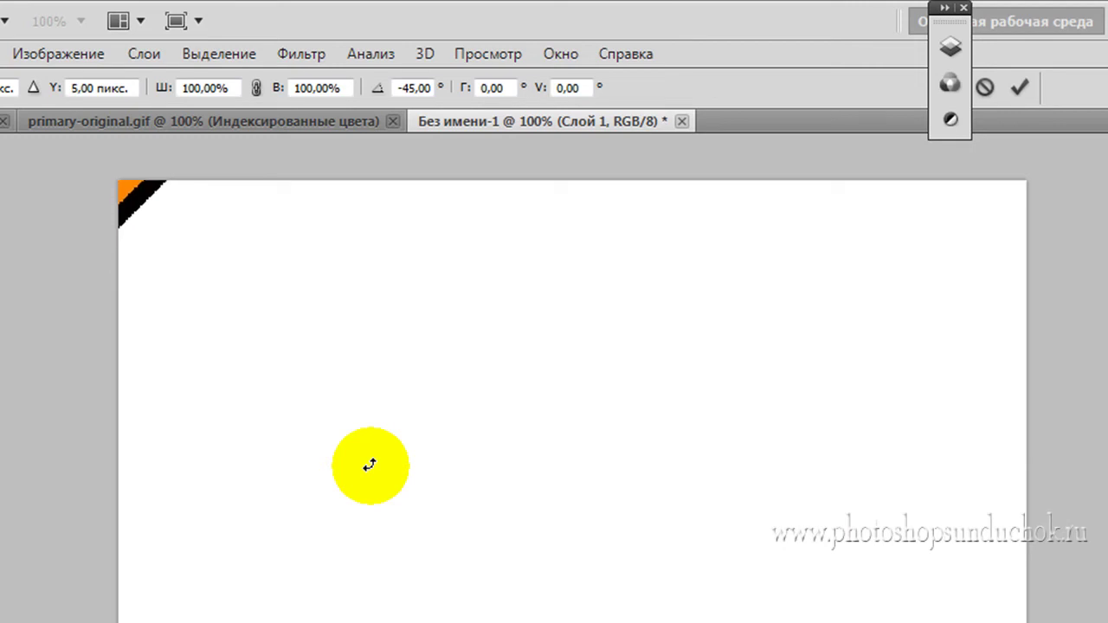
{"action": "key", "text": "ctrl+h"}
{"action": "key", "text": "Return"}
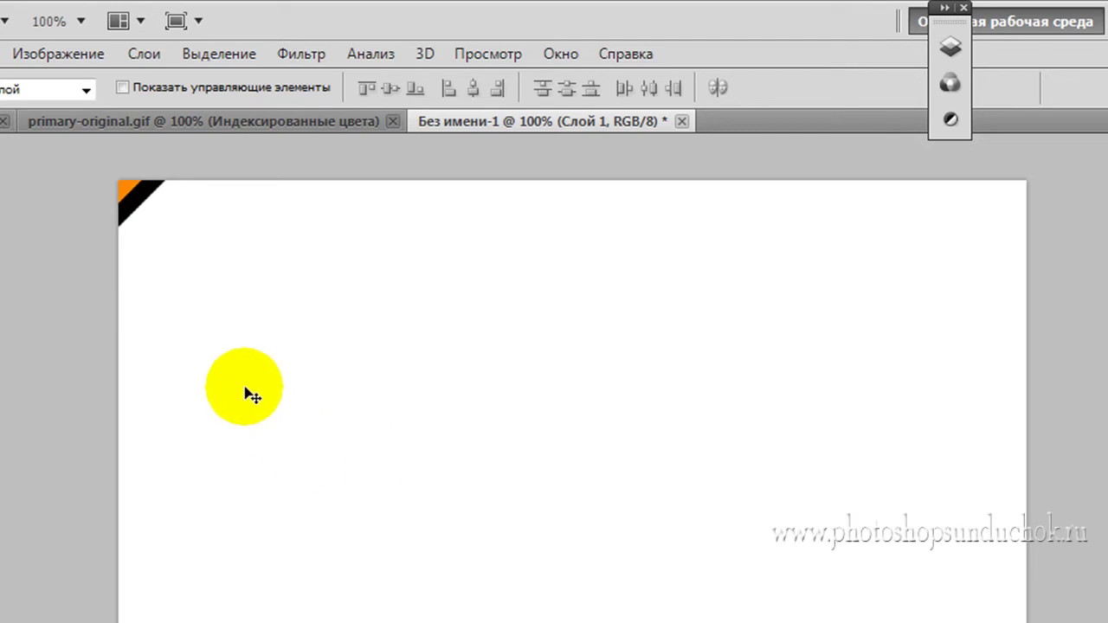
{"action": "key", "text": "ctrl+j"}
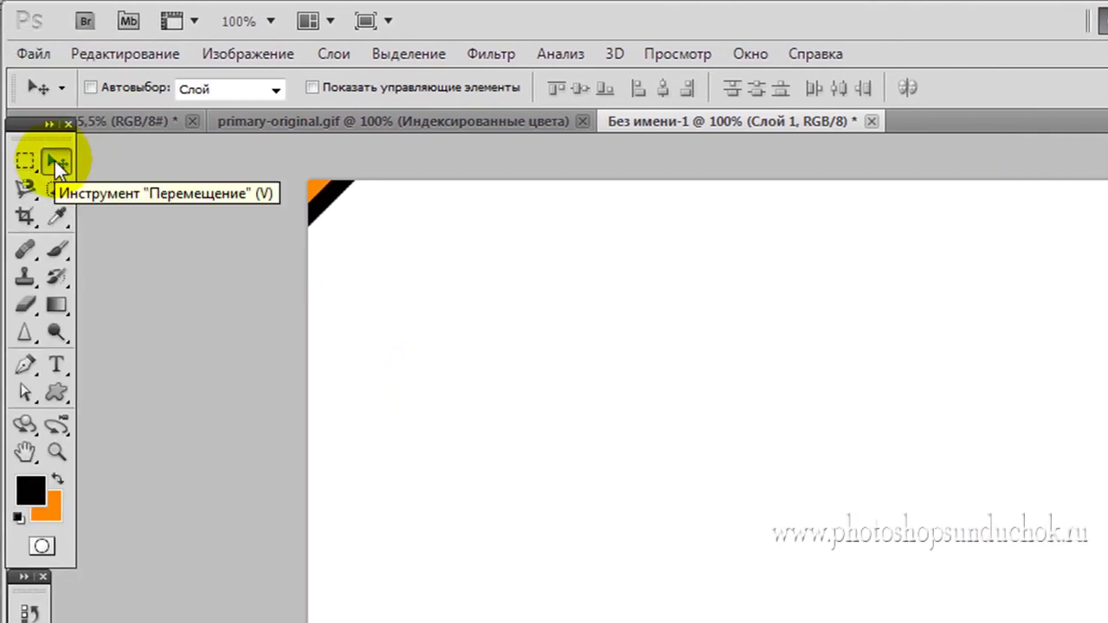
- Alt-drag a copy of the diagonal stripe down-right beside the original
{"action": "left_click", "coordinate": [55, 161]}
{"action": "key", "text": "alt"}
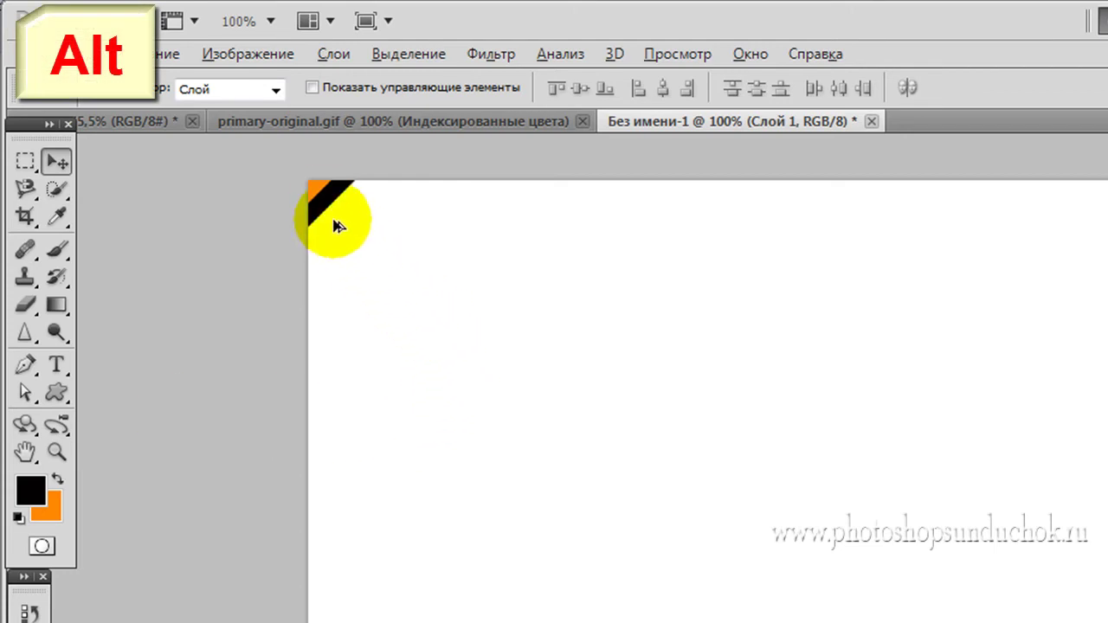
{"action": "left_click_drag", "start_coordinate": [319, 195], "coordinate": [351, 229]}
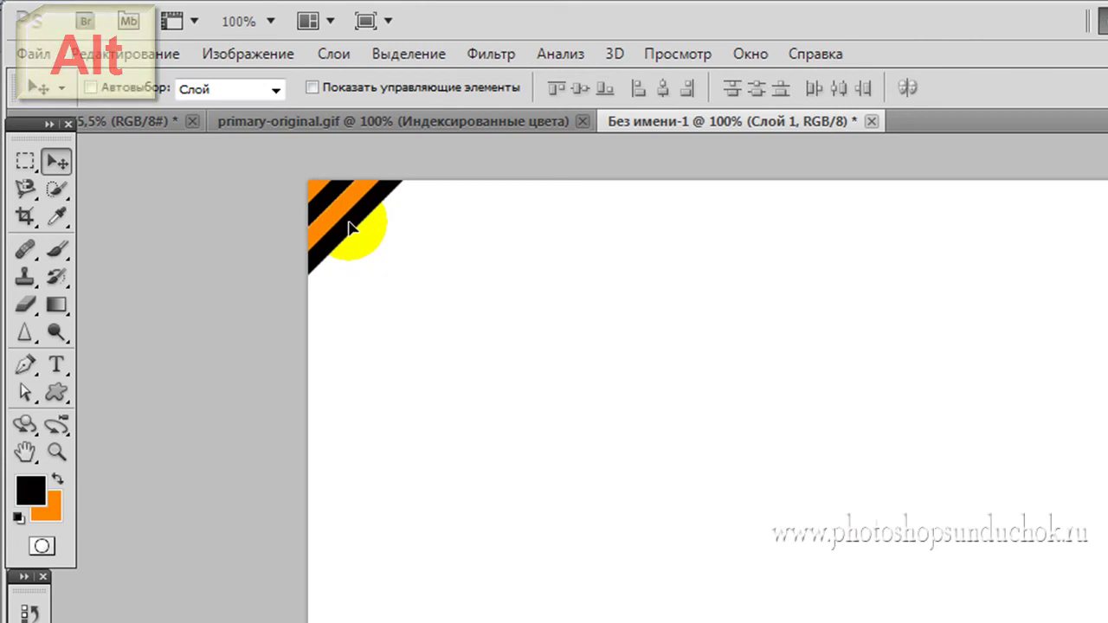
{"action": "left_click_drag", "start_coordinate": [351, 230], "coordinate": [351, 229]}
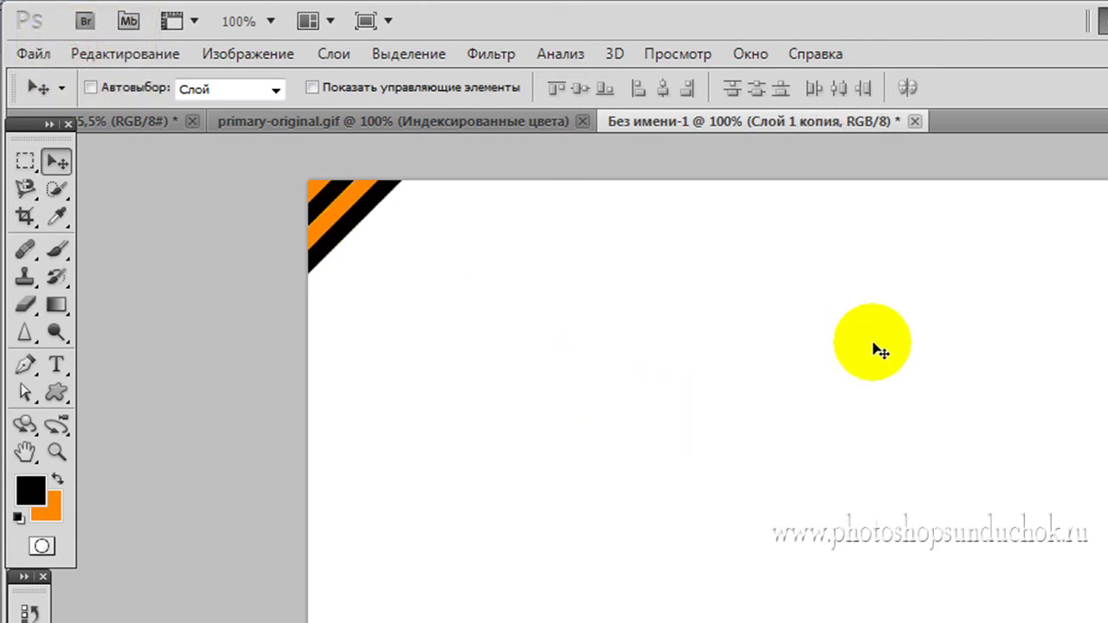
- Add another orange-and-black stripe pair copy down-right of the original stripes
{"action": "key", "text": "F7"}
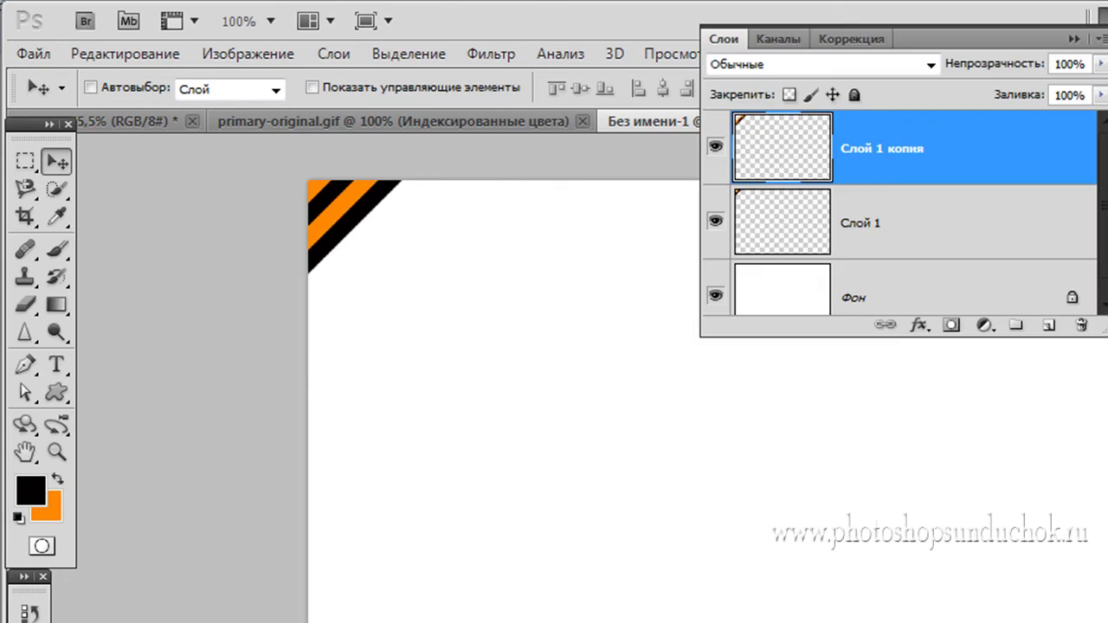
{"action": "left_click_drag", "start_coordinate": [861, 412], "coordinate": [871, 386]}
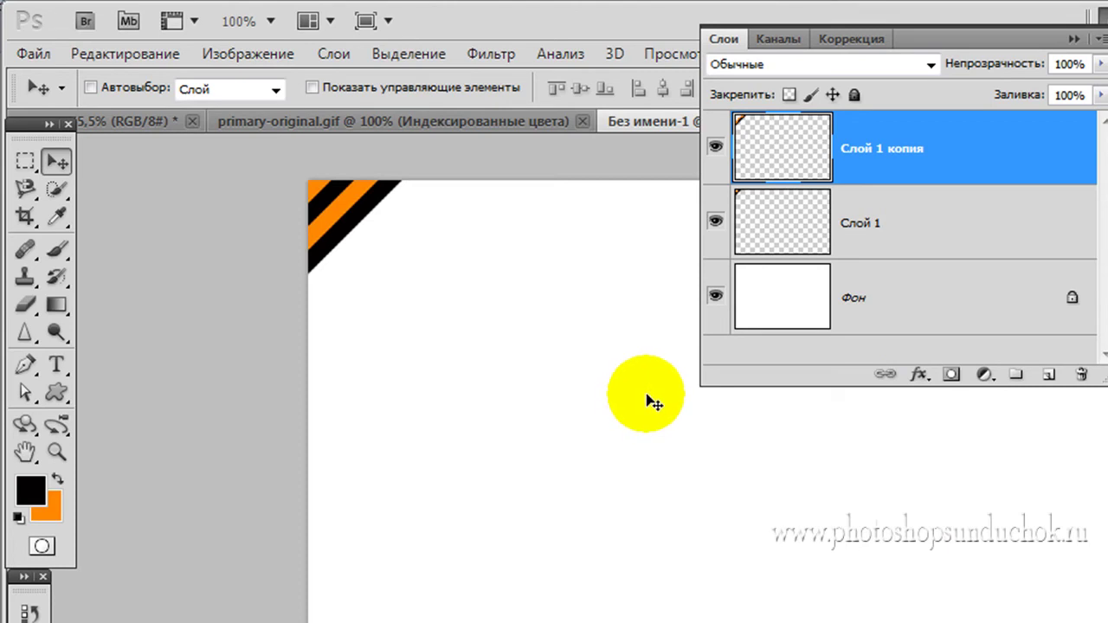
{"action": "left_click_drag", "start_coordinate": [578, 232], "coordinate": [736, 168]}
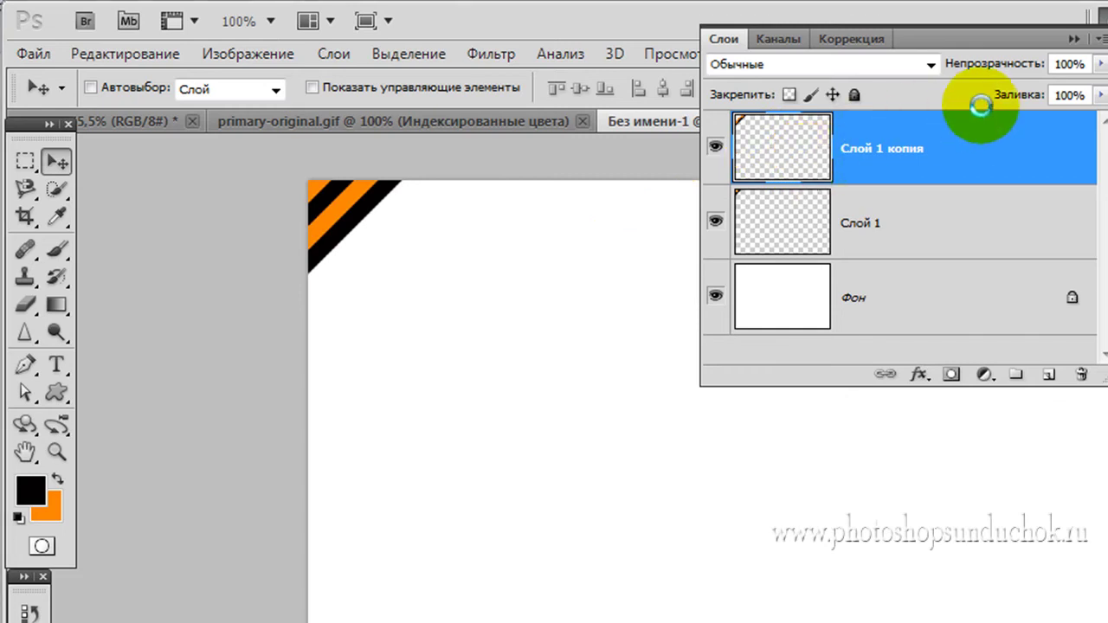
{"action": "left_click", "coordinate": [1098, 29]}
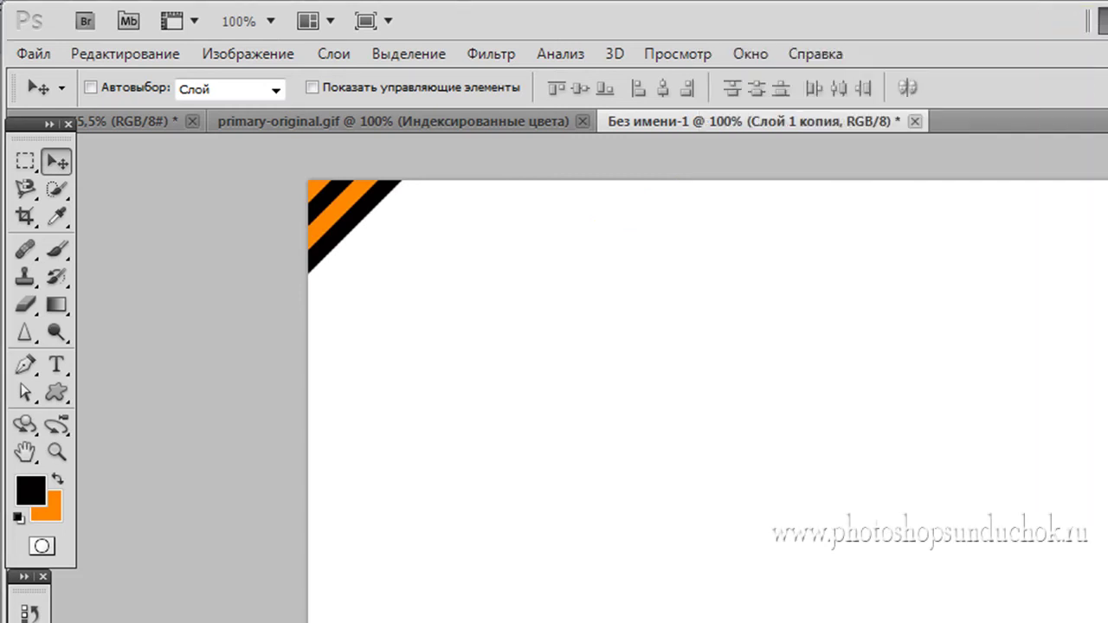
{"action": "key", "text": "ctrl+j"}
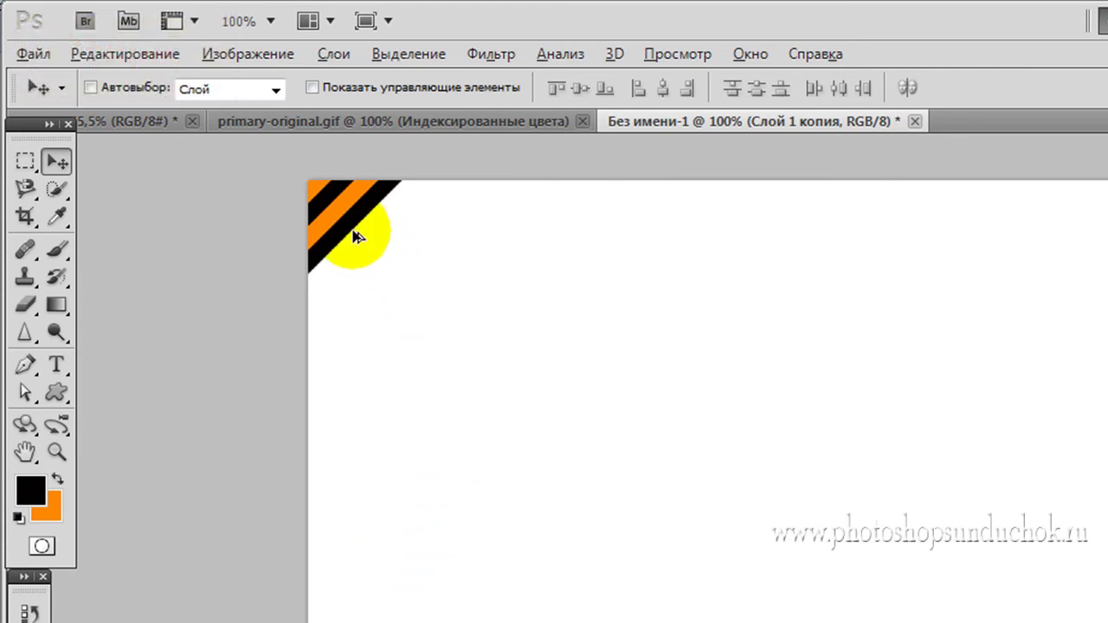
{"action": "key", "text": "alt"}
{"action": "mouse_move", "coordinate": [349, 226]}
{"action": "left_mouse_down"}
{"action": "mouse_move", "coordinate": [415, 262]}
{"action": "mouse_move", "coordinate": [392, 227]}
{"action": "left_mouse_up"}
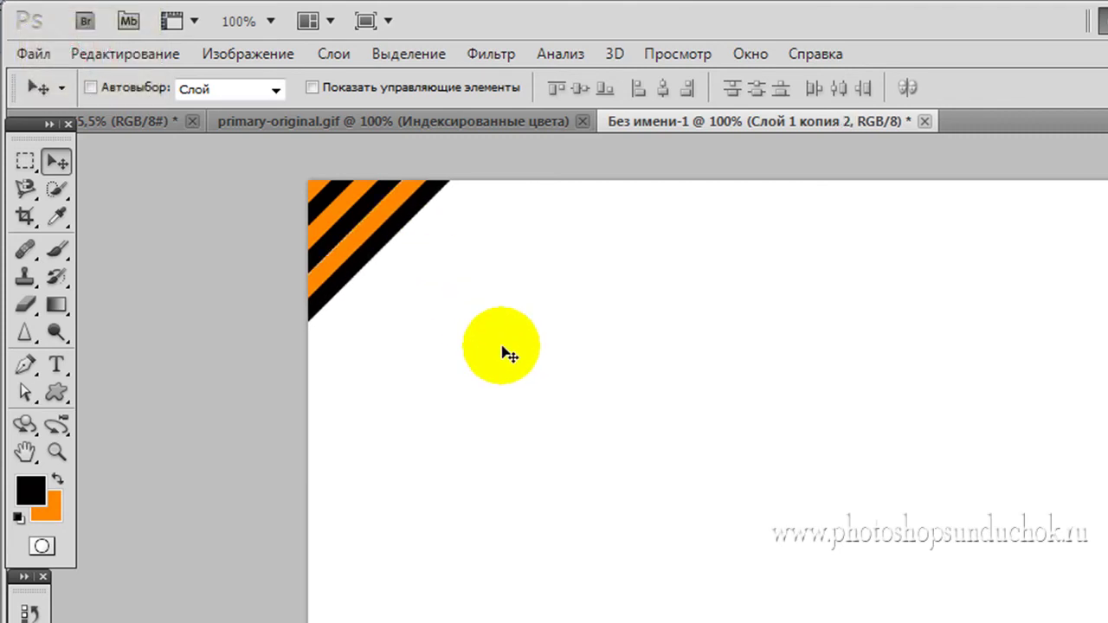
- Add more stripe copies down-right of the block, nudging them to close gaps
{"action": "mouse_move", "coordinate": [379, 238]}
{"action": "left_mouse_down"}
{"action": "mouse_move", "coordinate": [468, 306]}
{"action": "mouse_move", "coordinate": [426, 275]}
{"action": "mouse_move", "coordinate": [423, 247]}
{"action": "mouse_move", "coordinate": [488, 300]}
{"action": "mouse_move", "coordinate": [456, 266]}
{"action": "left_mouse_up"}
{"action": "key", "text": "ctrl+j"}
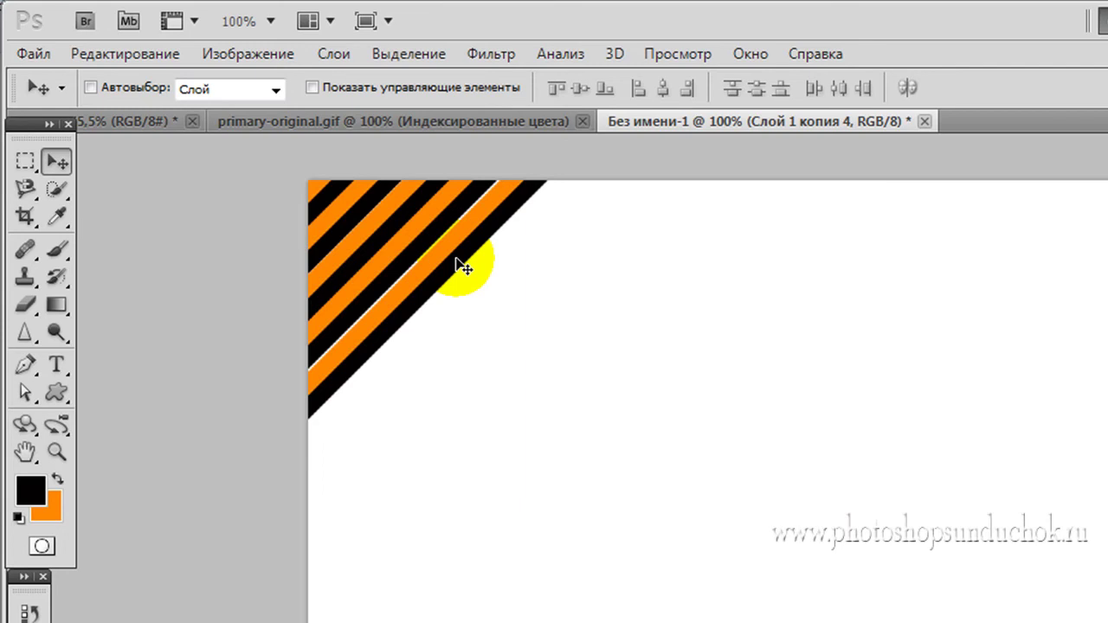
{"action": "key", "text": "Left"}
{"action": "key", "text": "Left"}
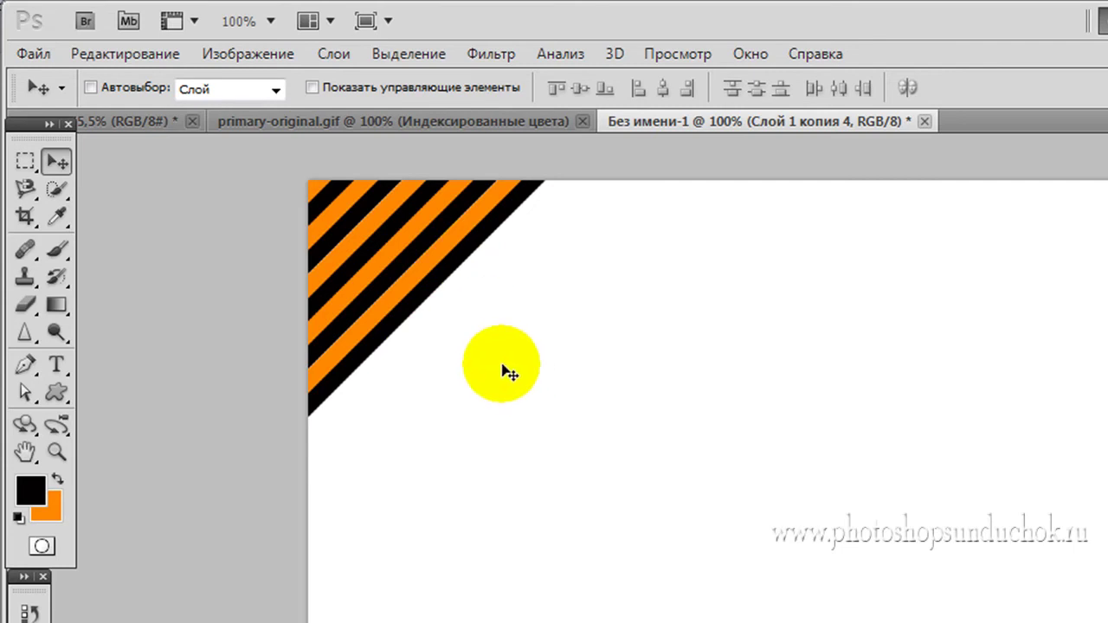
{"action": "mouse_move", "coordinate": [425, 306]}
{"action": "left_mouse_down"}
{"action": "mouse_move", "coordinate": [483, 349]}
{"action": "mouse_move", "coordinate": [449, 314]}
{"action": "mouse_move", "coordinate": [487, 319]}
{"action": "mouse_move", "coordinate": [563, 366]}
{"action": "mouse_move", "coordinate": [514, 366]}
{"action": "mouse_move", "coordinate": [495, 352]}
{"action": "left_mouse_up"}
{"action": "key", "text": "ctrl+j"}
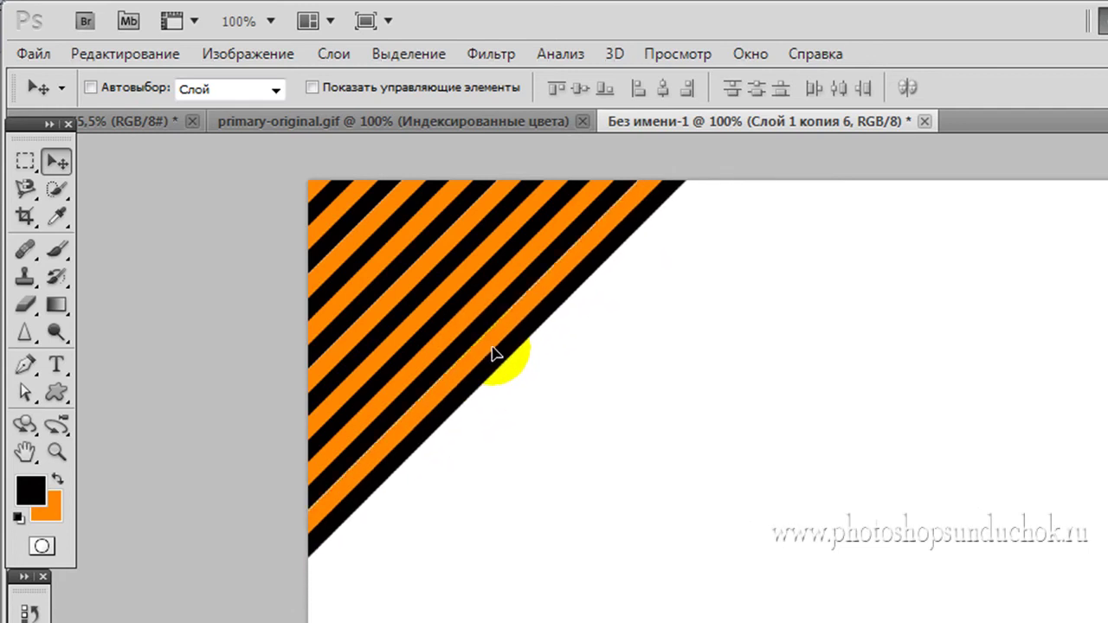
{"action": "key", "text": "ctrl+j"}
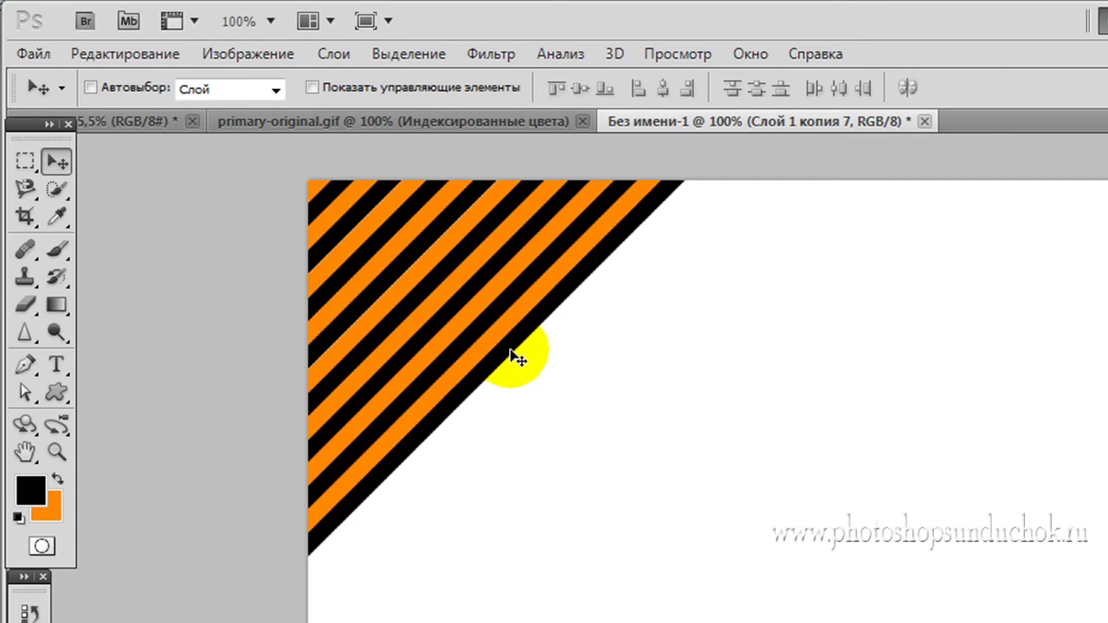
- Place further stripe pair copies down-right and nudge them flush against the block
{"action": "mouse_move", "coordinate": [531, 372]}
{"action": "left_mouse_down"}
{"action": "mouse_move", "coordinate": [613, 440]}
{"action": "mouse_move", "coordinate": [470, 445]}
{"action": "left_mouse_up"}
{"action": "key", "text": "alt+Left"}
{"action": "key", "text": "Left"}
{"action": "key", "text": "Left"}
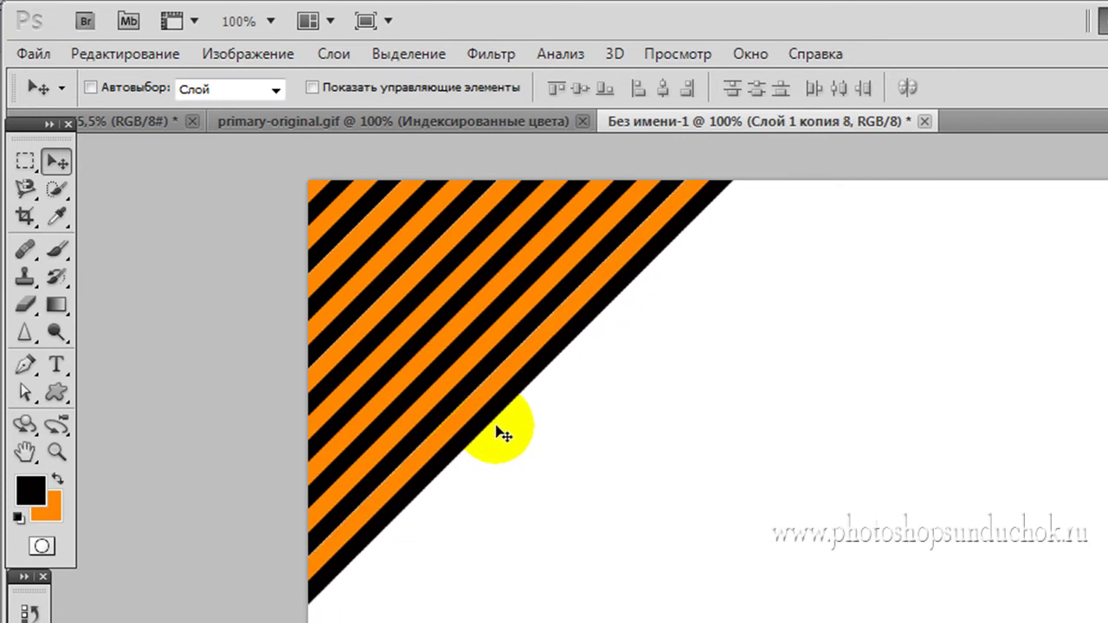
{"action": "mouse_move", "coordinate": [495, 406]}
{"action": "left_mouse_down"}
{"action": "mouse_move", "coordinate": [543, 463]}
{"action": "mouse_move", "coordinate": [494, 453]}
{"action": "left_mouse_up"}
{"action": "key", "text": "alt+shift+Right"}
{"action": "key", "text": "Right"}
{"action": "key", "text": "Left"}
{"action": "key", "text": "Left"}
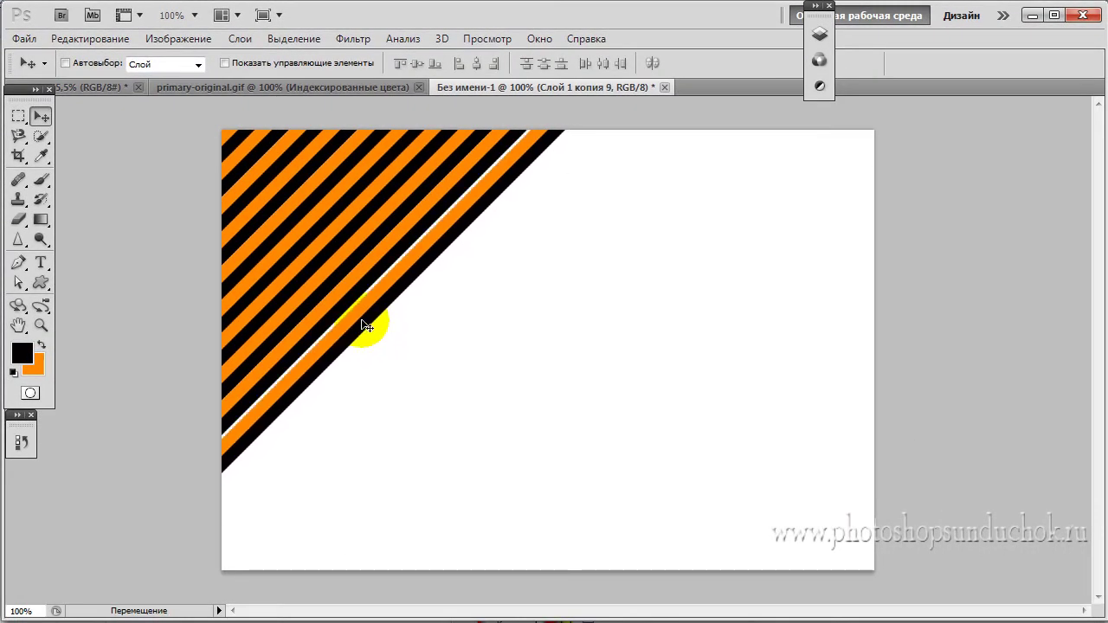
{"action": "key", "text": "Left"}
{"action": "key", "text": "Left"}
{"action": "key", "text": "Left"}
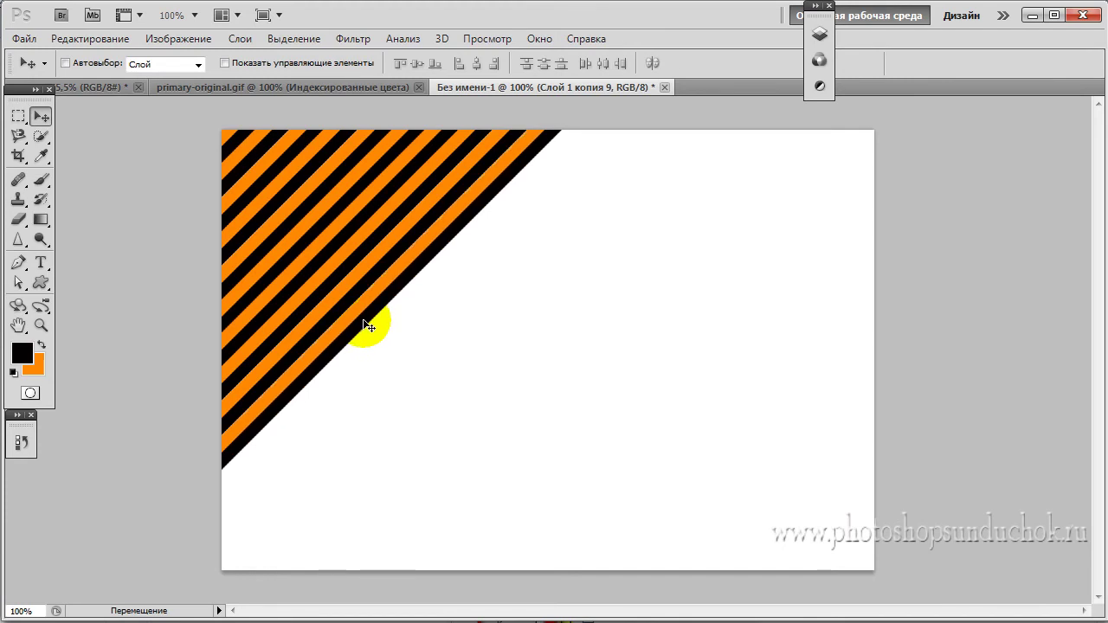
- Add the last stripe copies past the old edge, nudging them up-left until no seams remain
{"action": "mouse_move", "coordinate": [367, 322]}
{"action": "left_mouse_down"}
{"action": "mouse_move", "coordinate": [396, 373]}
{"action": "mouse_move", "coordinate": [372, 354]}
{"action": "left_mouse_up"}
{"action": "key", "text": "ctrl+j"}
{"action": "key", "text": "Left"}
{"action": "key", "text": "Left"}
{"action": "key", "text": "Left"}
{"action": "key", "text": "Left"}
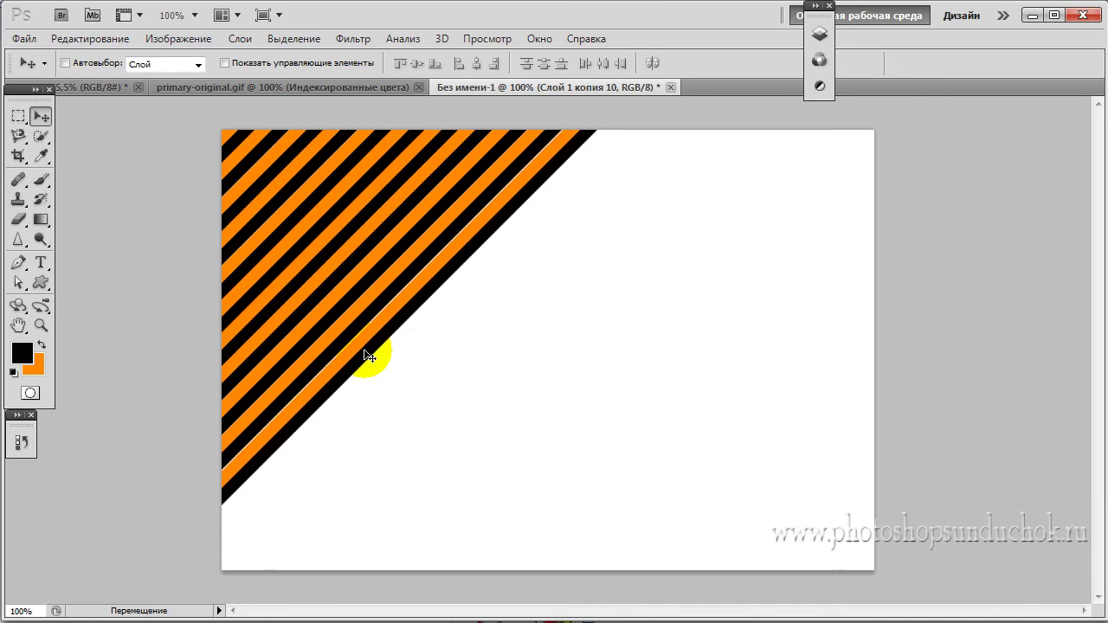
{"action": "key", "text": "Left"}
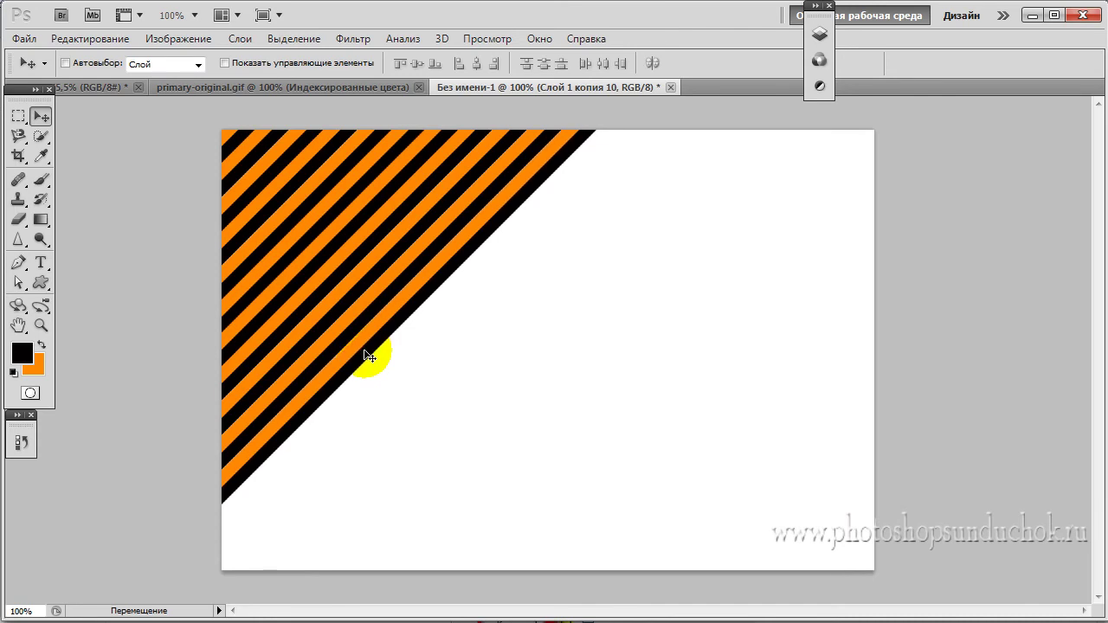
{"action": "left_click_drag", "start_coordinate": [368, 355], "coordinate": [404, 368]}
{"action": "key", "text": "Left"}
{"action": "key", "text": "Up"}
{"action": "key", "text": "Left"}
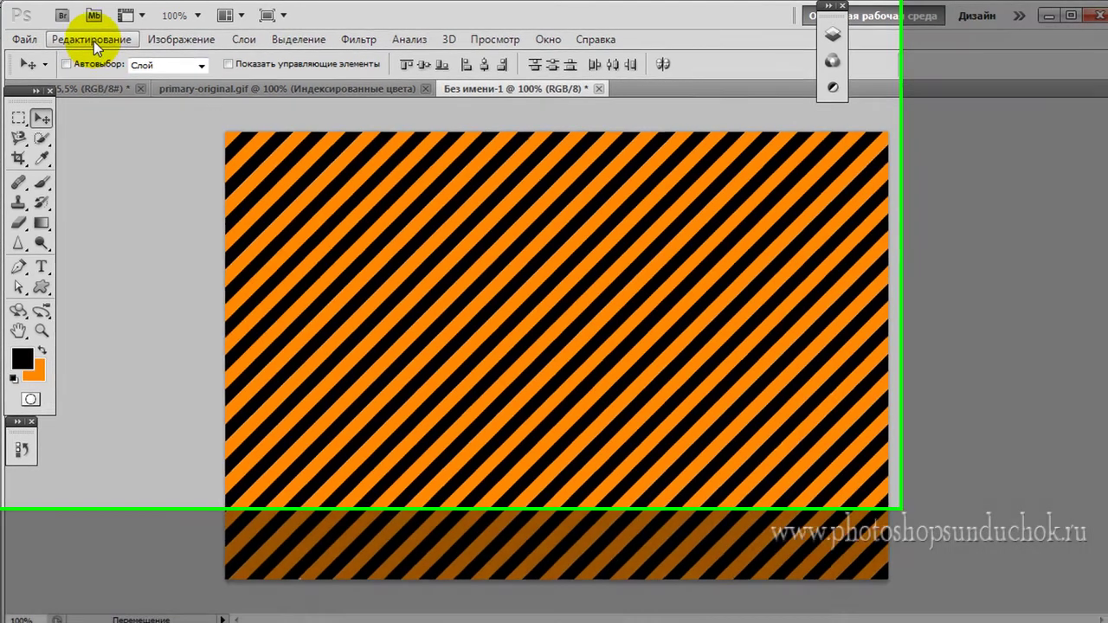
- Define the stripes as pattern 'Ленточка', then close the stripe document without saving
{"action": "left_click", "coordinate": [91, 39]}
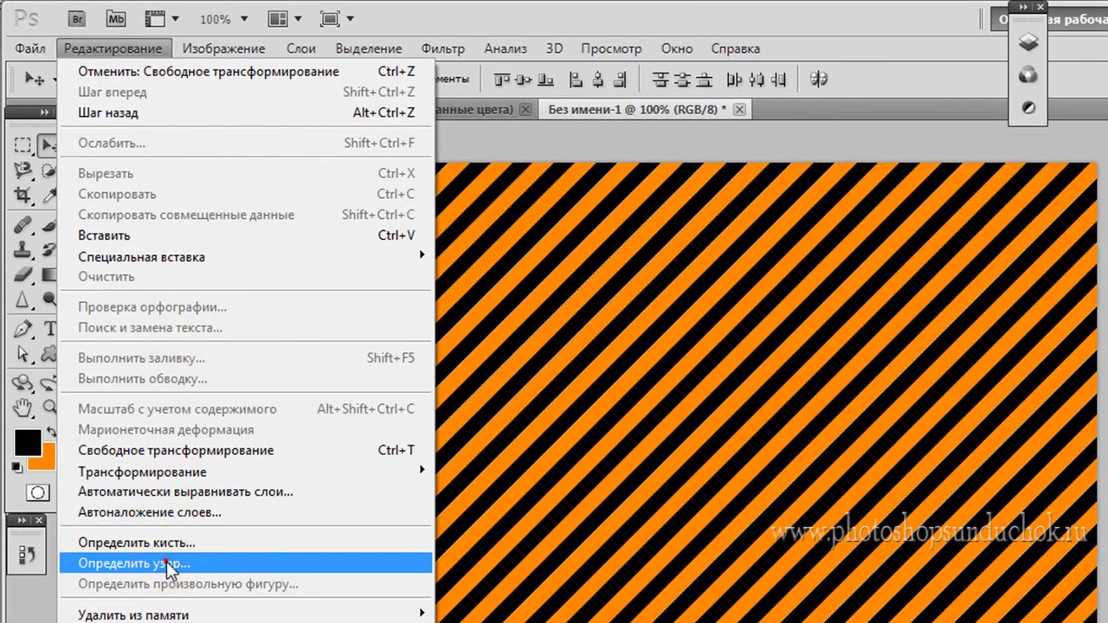
{"action": "left_click", "coordinate": [166, 563]}
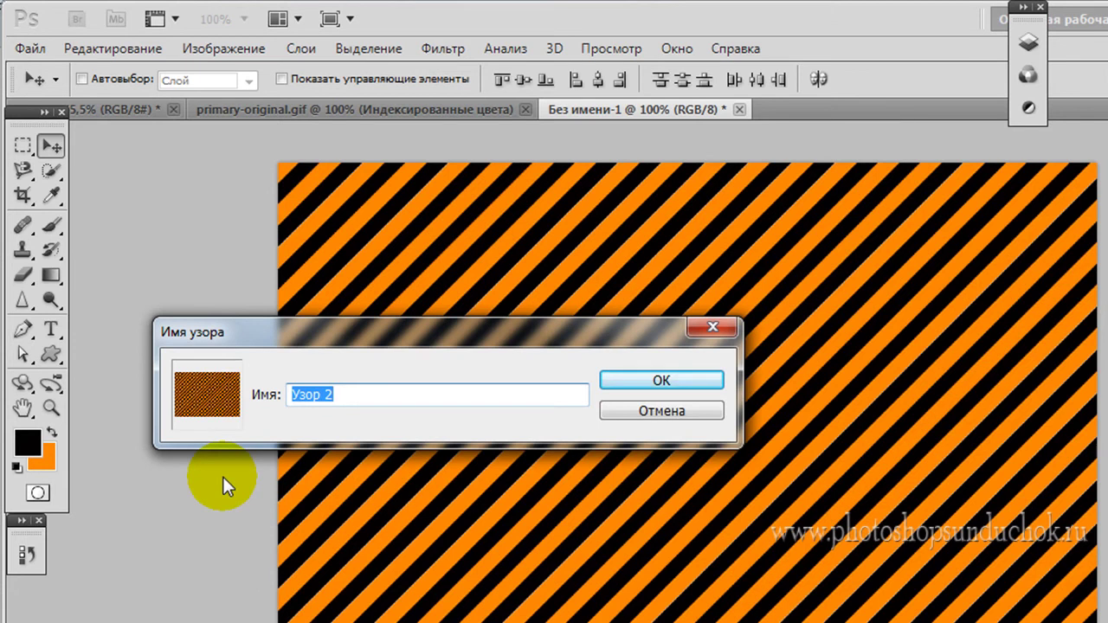
{"action": "type", "text": "Ленточка"}
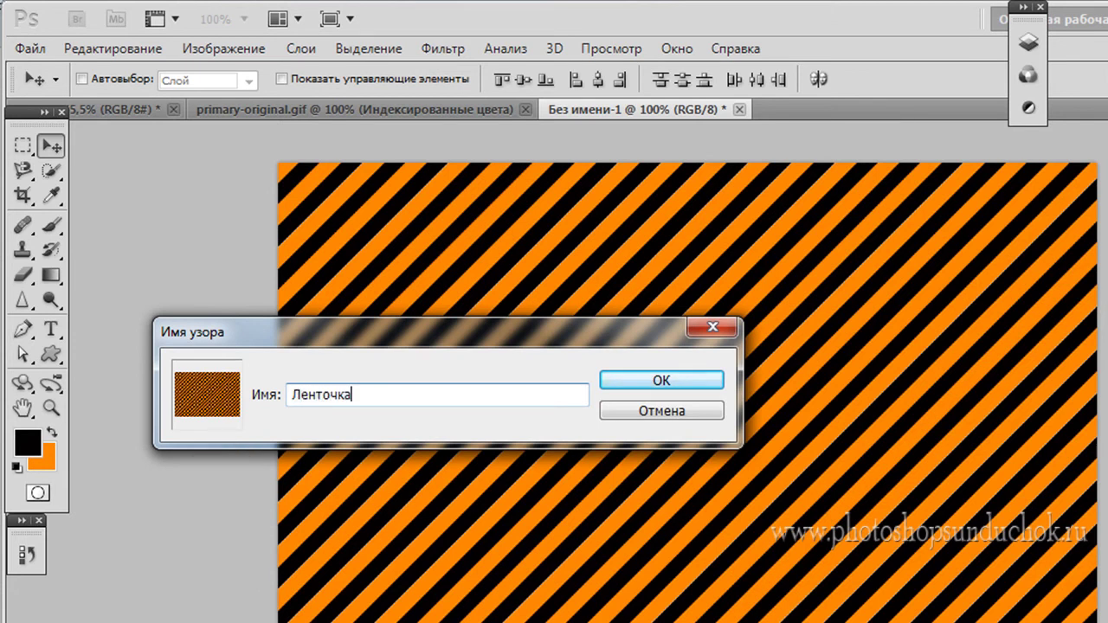
{"action": "left_click", "coordinate": [663, 380]}
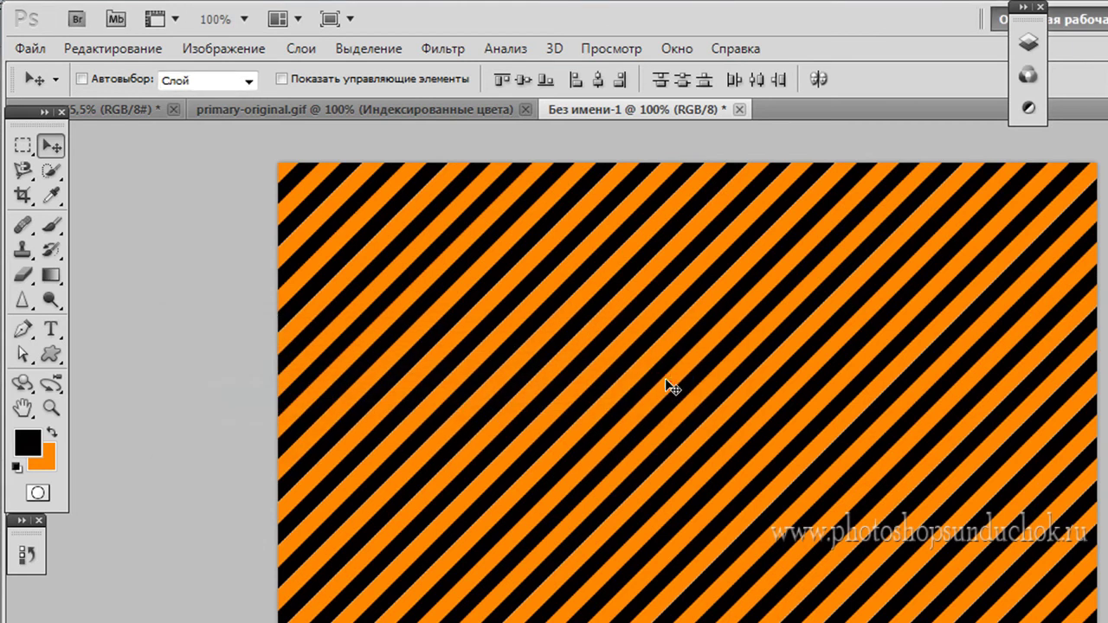
{"action": "left_click", "coordinate": [738, 109]}
{"action": "left_click", "coordinate": [783, 295]}
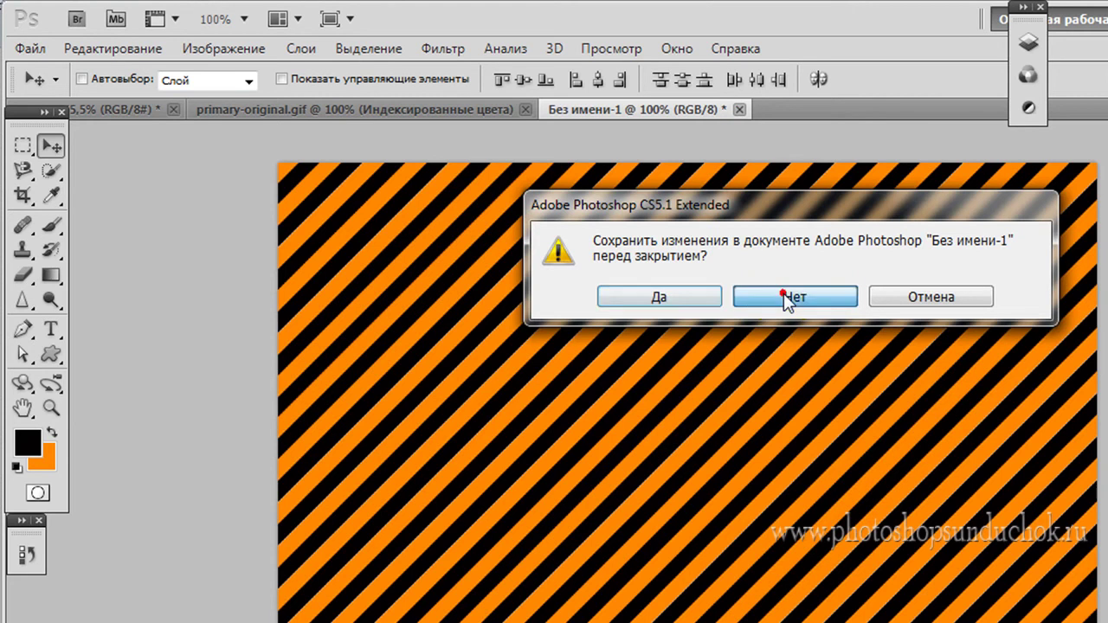
- Close the ribbon bow image, dock the Layers panel, and duplicate the background as Слой 1
{"action": "left_click", "coordinate": [525, 110]}
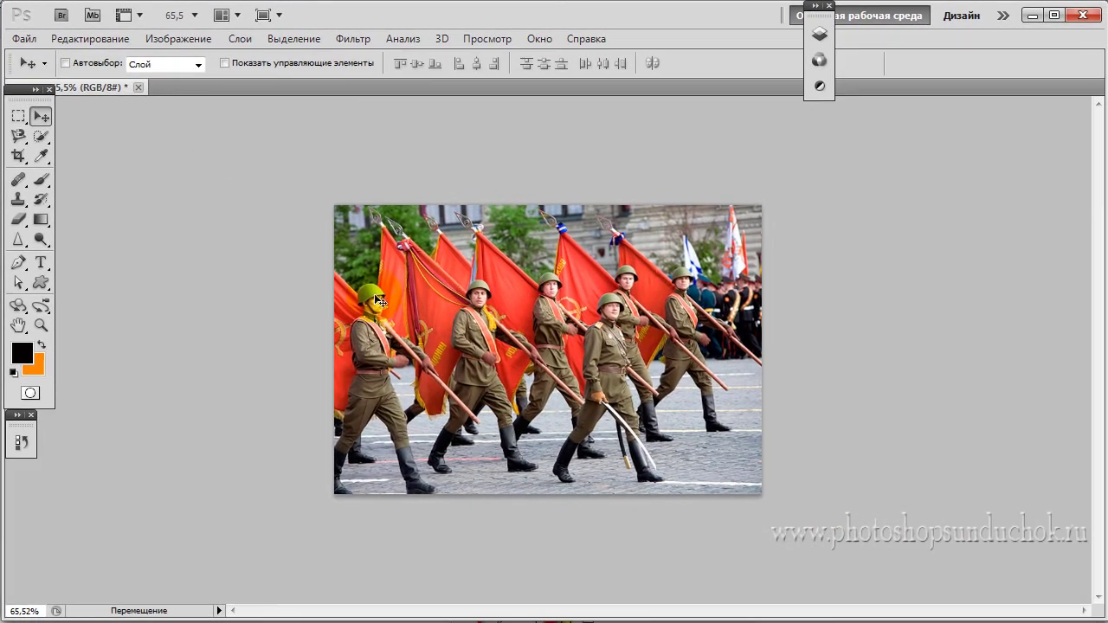
{"action": "mouse_move", "coordinate": [427, 322]}
{"action": "left_mouse_down"}
{"action": "mouse_move", "coordinate": [456, 325]}
{"action": "mouse_move", "coordinate": [447, 318]}
{"action": "left_mouse_up"}
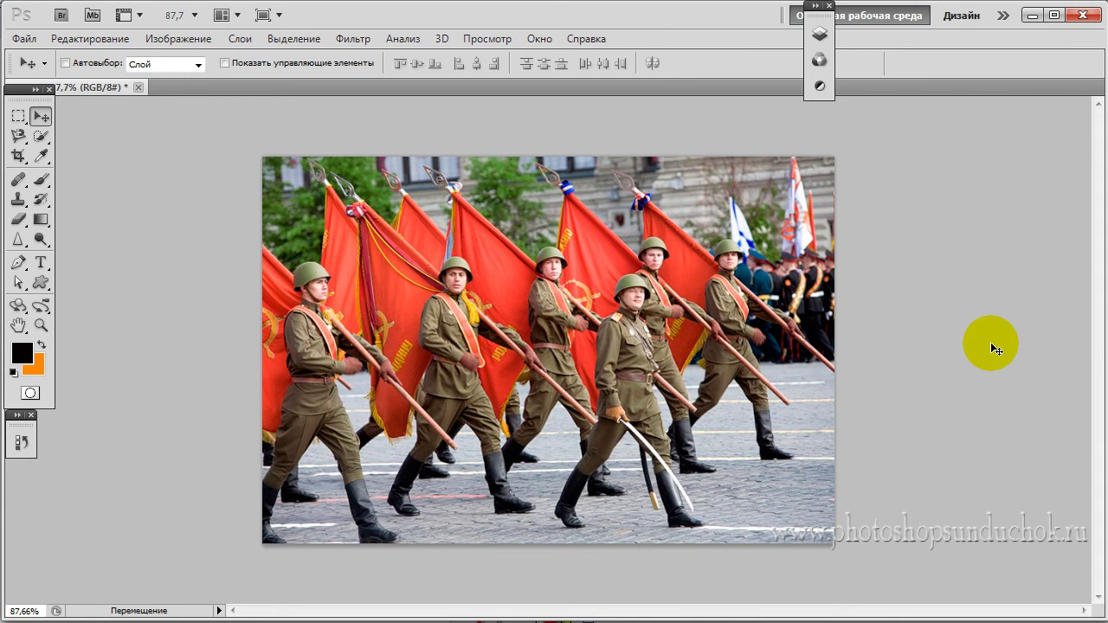
{"action": "left_click", "coordinate": [819, 33]}
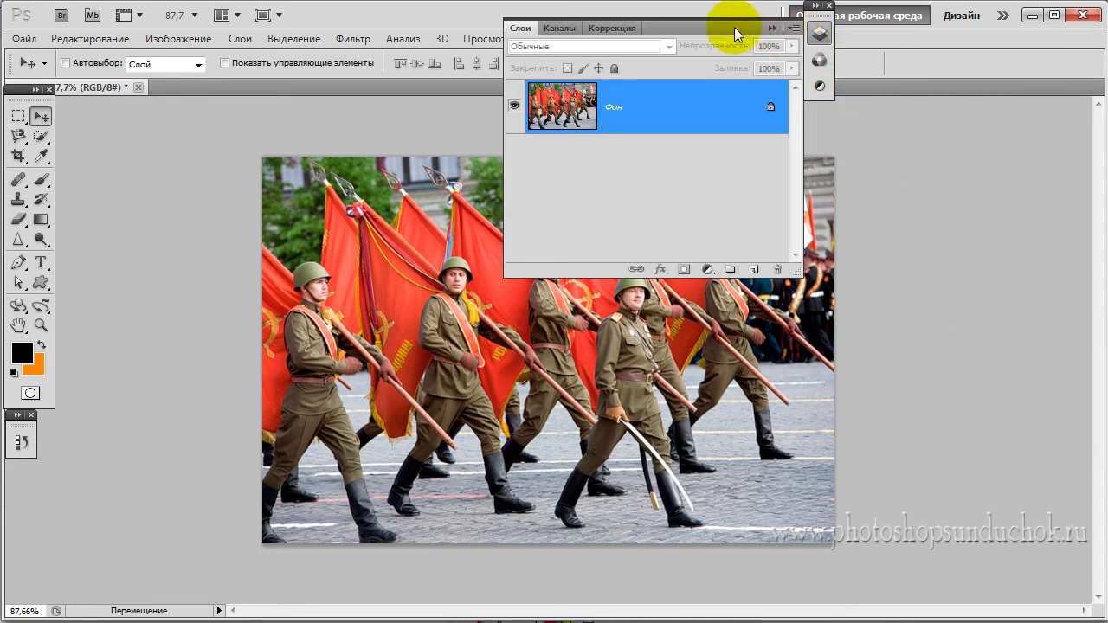
{"action": "left_click_drag", "start_coordinate": [734, 27], "coordinate": [1009, 25]}
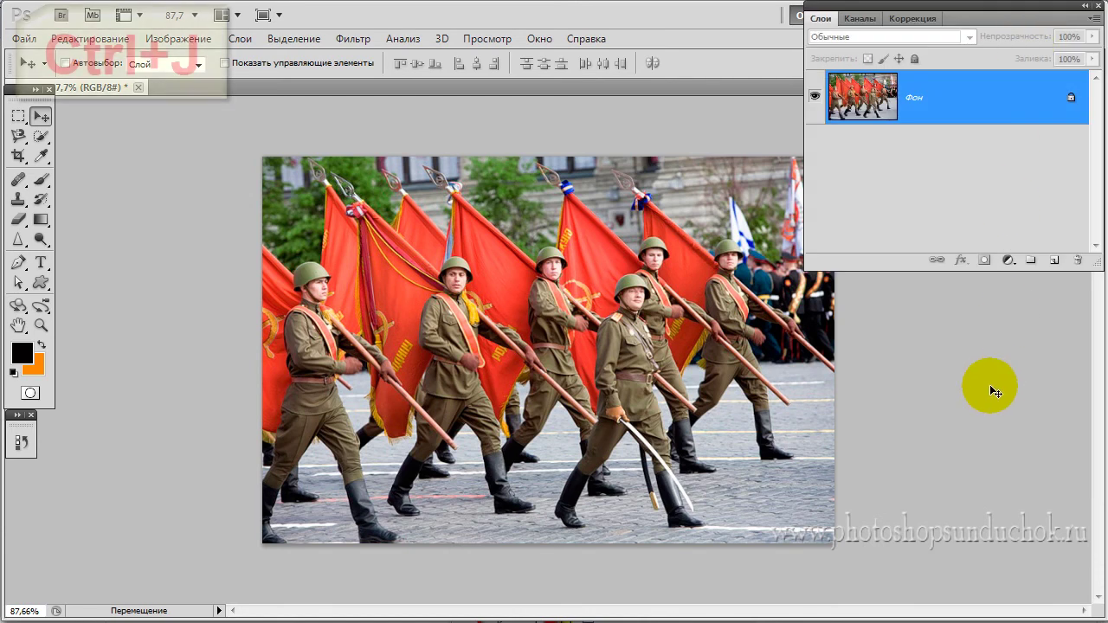
{"action": "key", "text": "ctrl+j"}
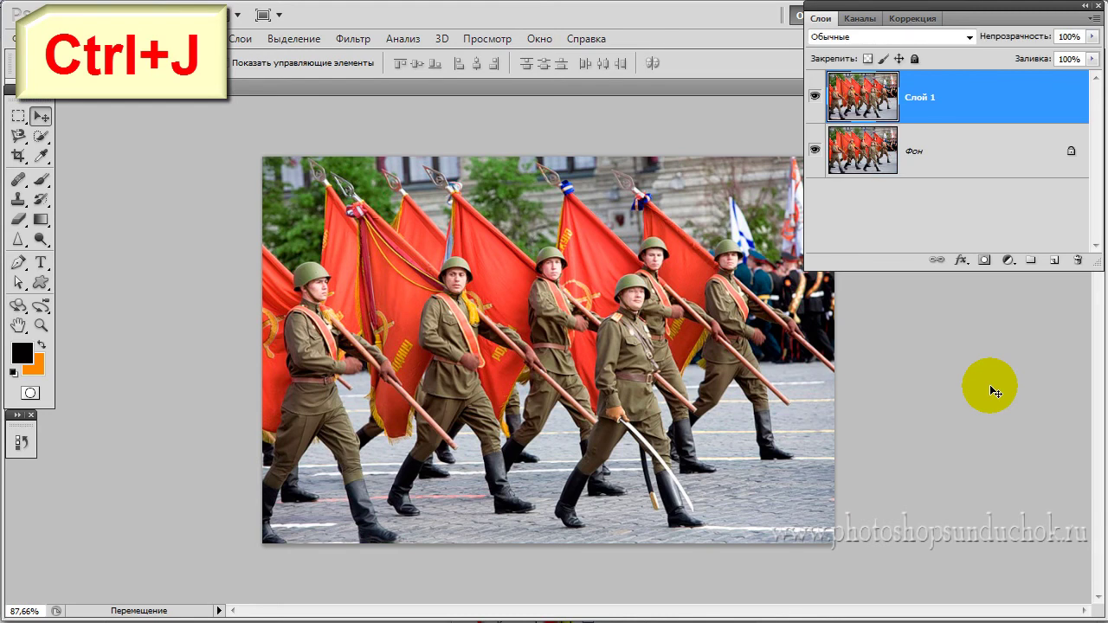
{"action": "left_click_drag", "start_coordinate": [585, 394], "coordinate": [567, 393]}
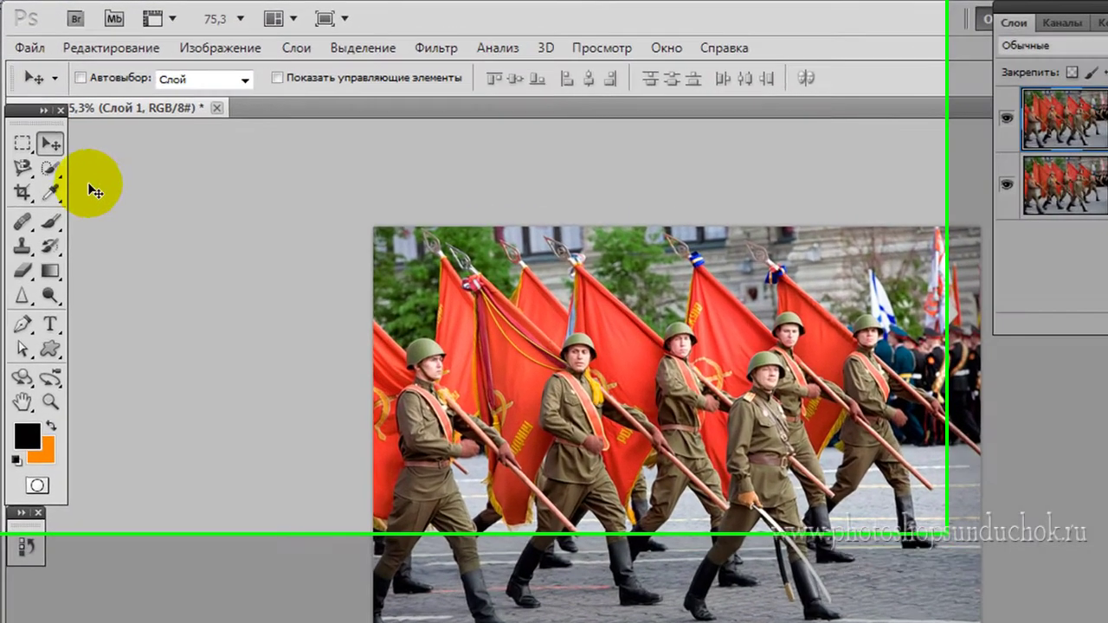
- Delete an inset rectangle from Слой 1 and invert the selection to the edge strip
{"action": "left_click", "coordinate": [17, 115]}
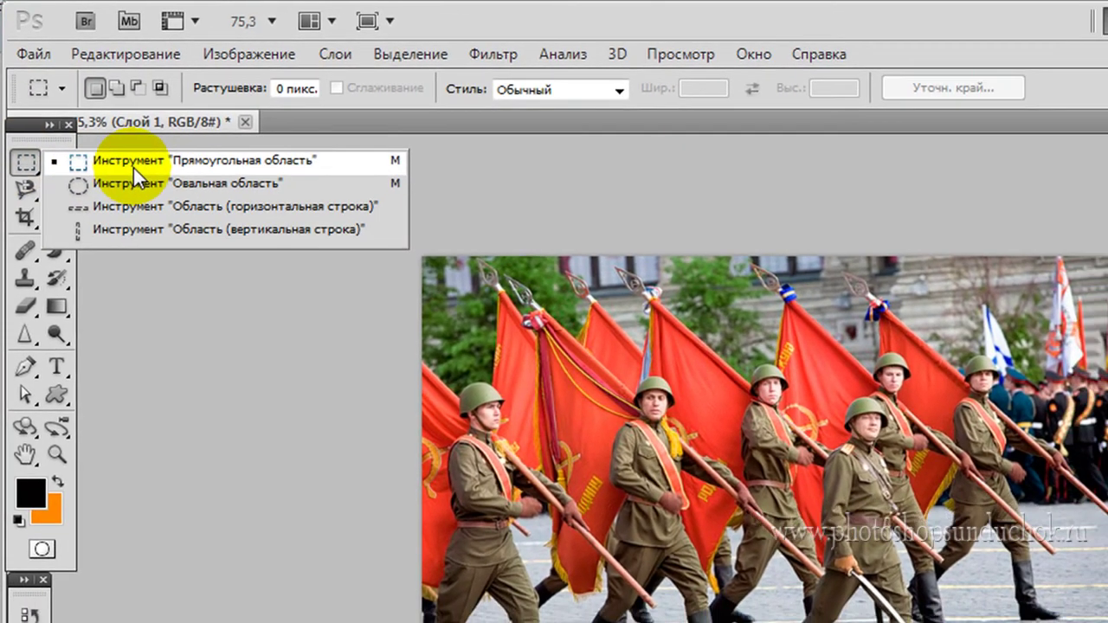
{"action": "left_click", "coordinate": [133, 168]}
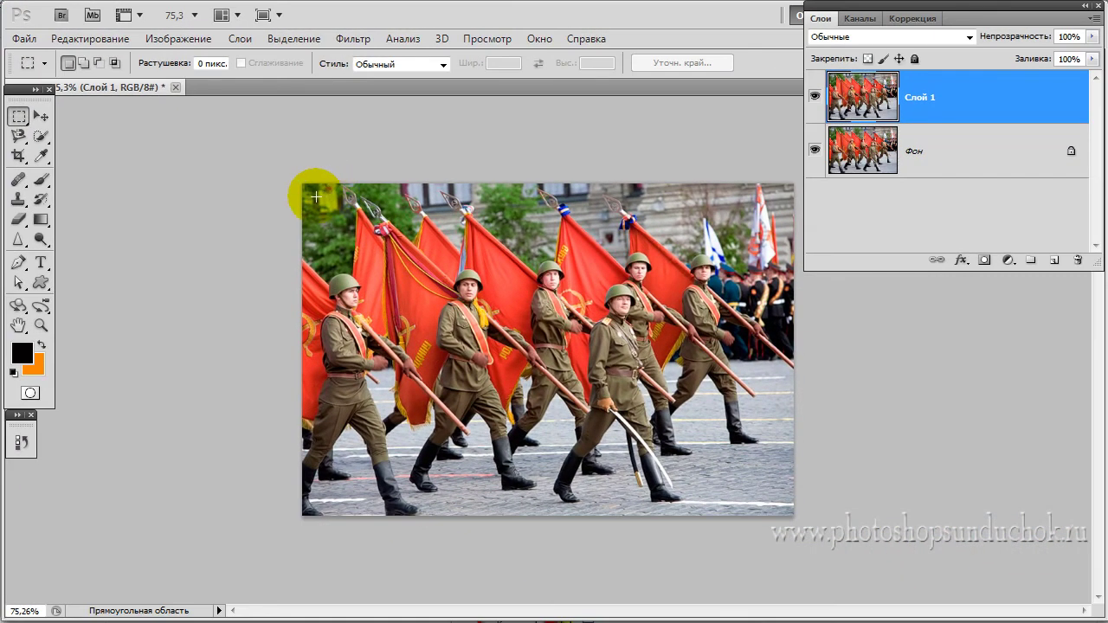
{"action": "left_click_drag", "start_coordinate": [316, 194], "coordinate": [785, 504]}
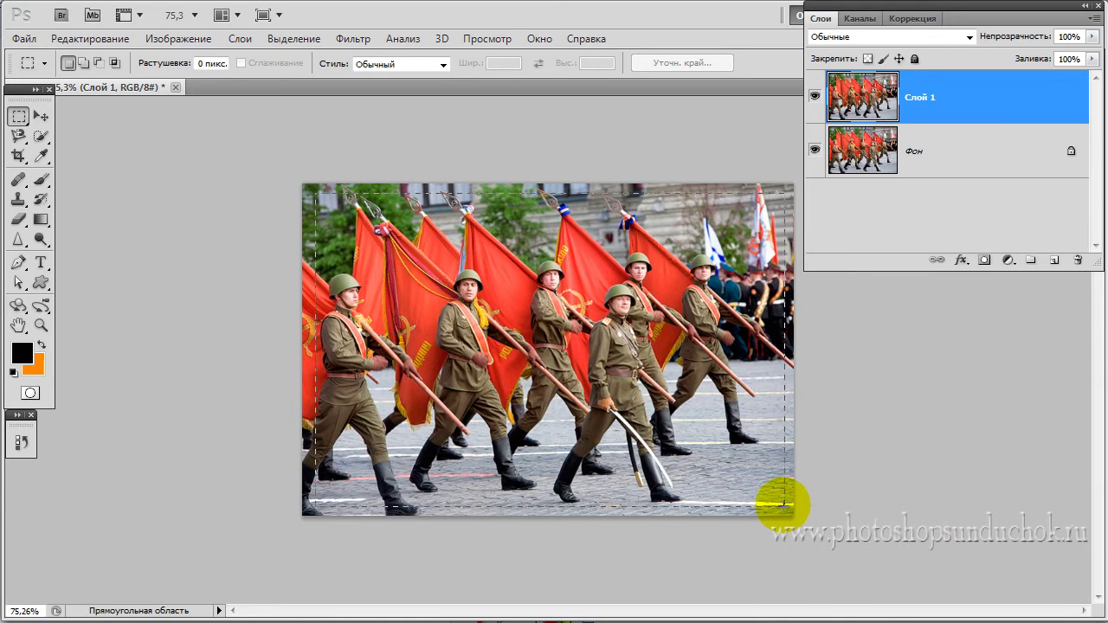
{"action": "left_click_drag", "start_coordinate": [781, 502], "coordinate": [779, 503]}
{"action": "left_click_drag", "start_coordinate": [779, 503], "coordinate": [779, 504]}
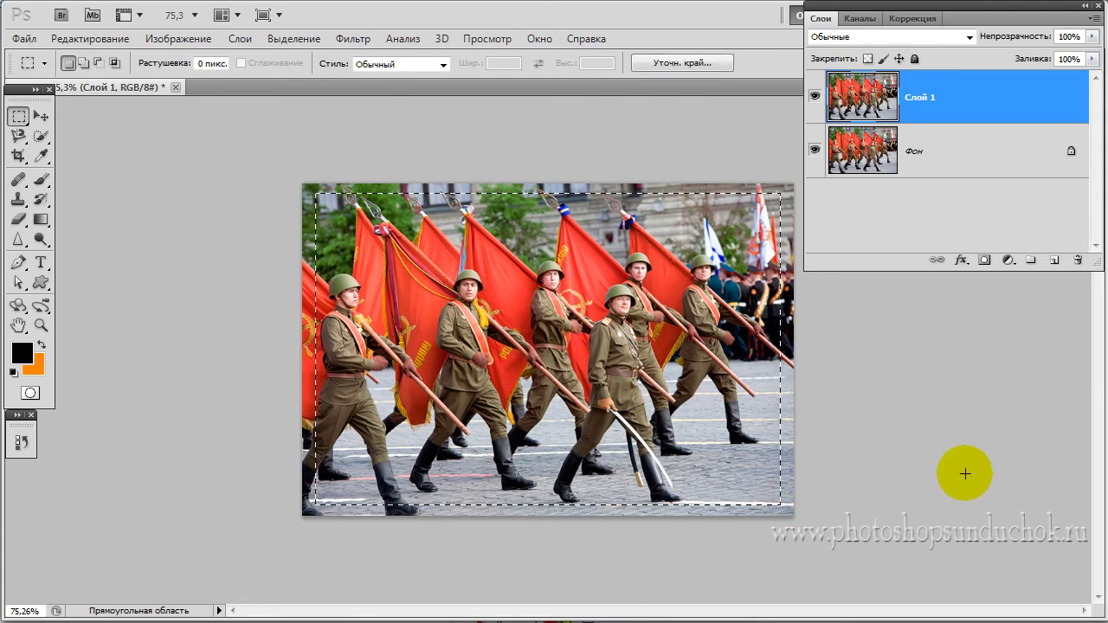
{"action": "key", "text": "Delete"}
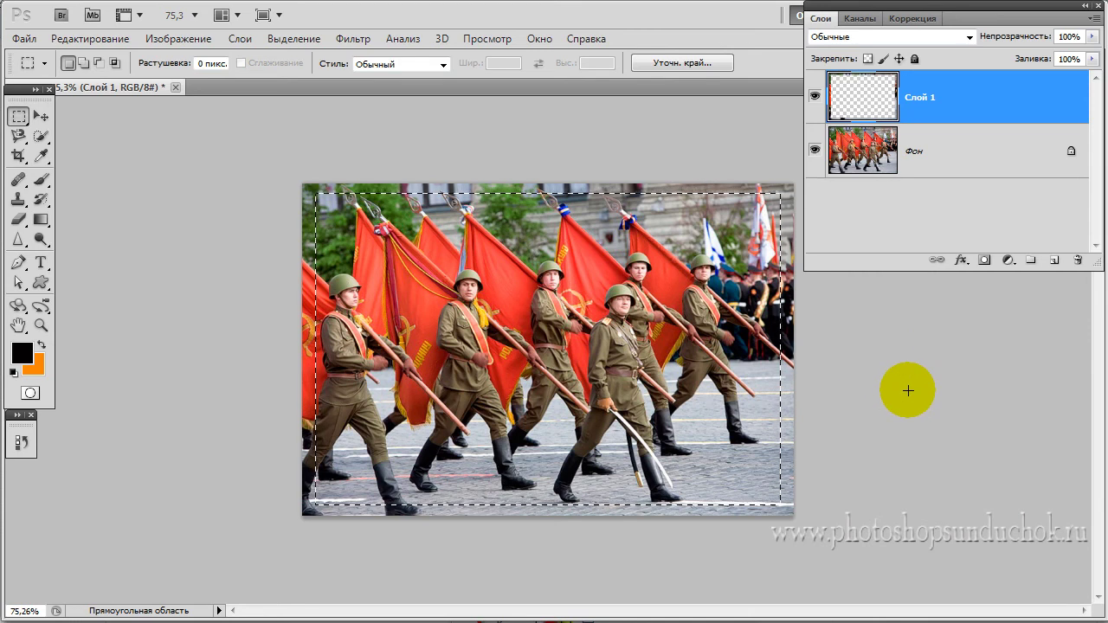
{"action": "key", "text": "shift+ctrl+i"}
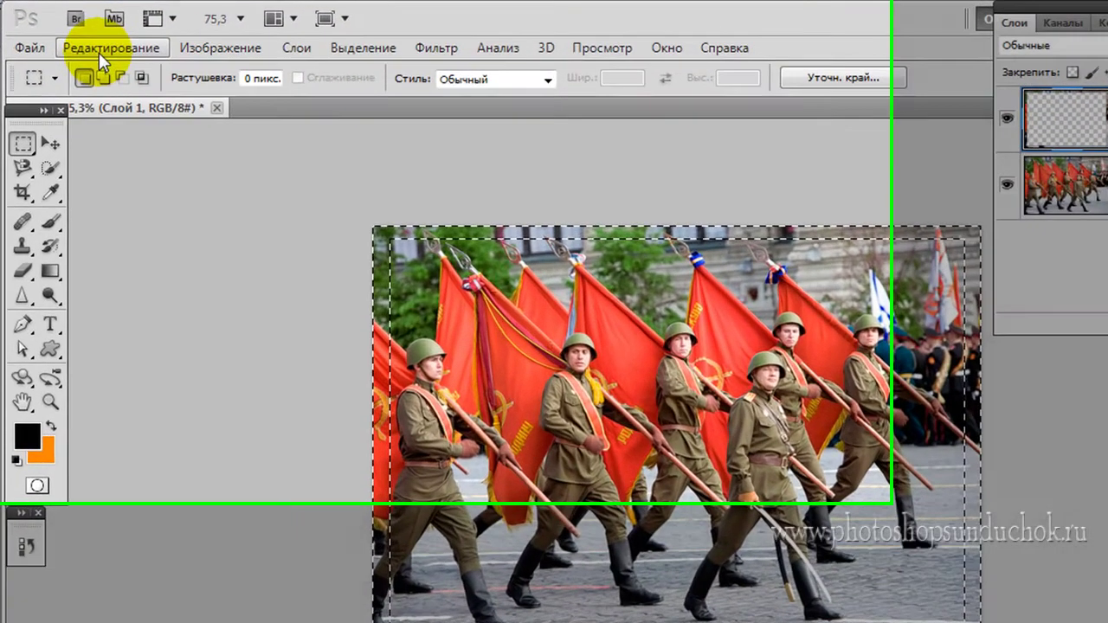
- Fill the edge strip on Слой 1 with the Ленточка pattern and deselect
{"action": "left_click", "coordinate": [90, 38]}
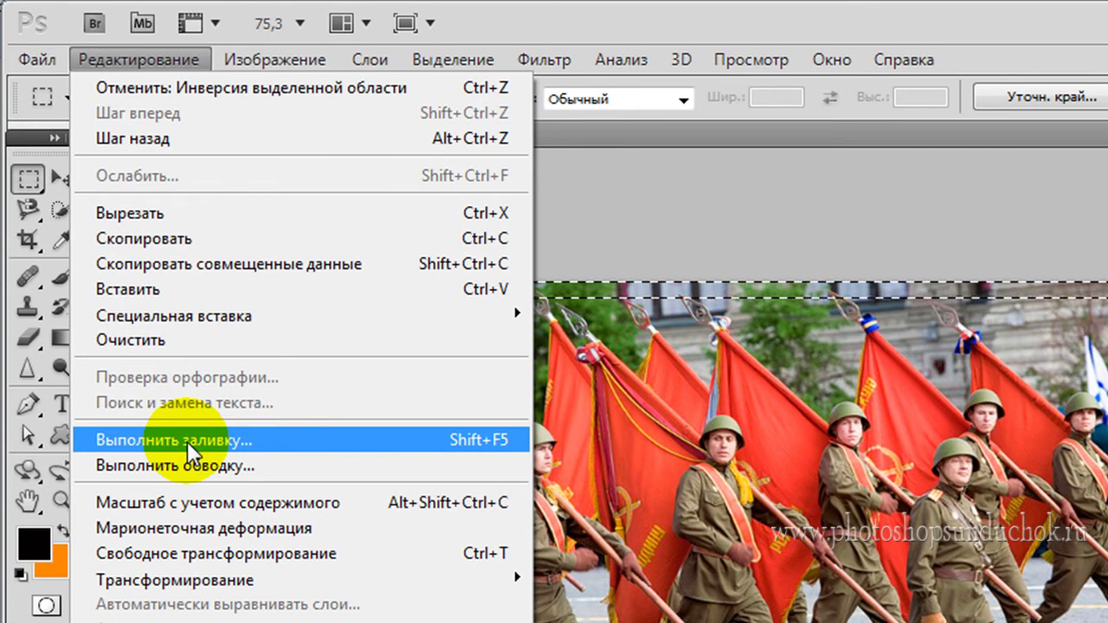
{"action": "left_click", "coordinate": [187, 442]}
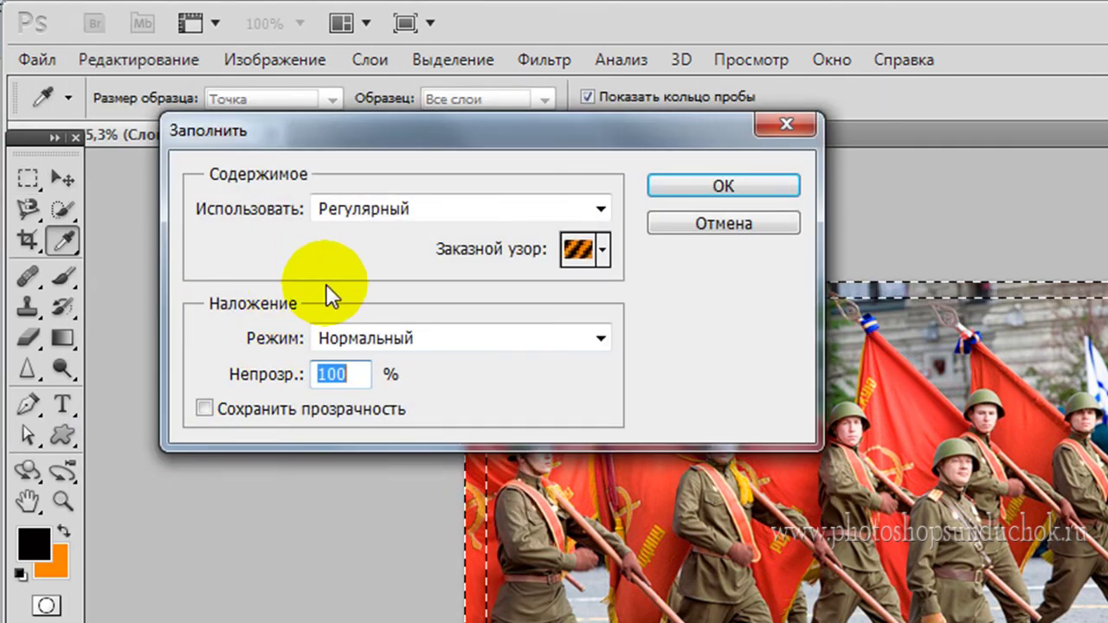
{"action": "left_click_drag", "start_coordinate": [207, 270], "coordinate": [428, 251]}
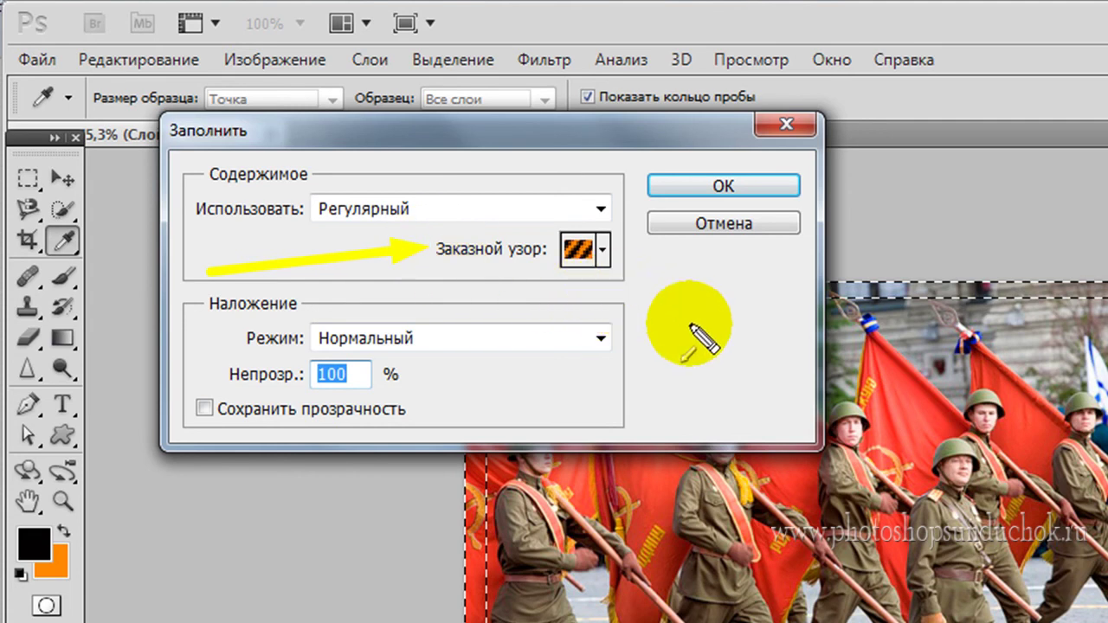
{"action": "left_click_drag", "start_coordinate": [701, 327], "coordinate": [621, 269]}
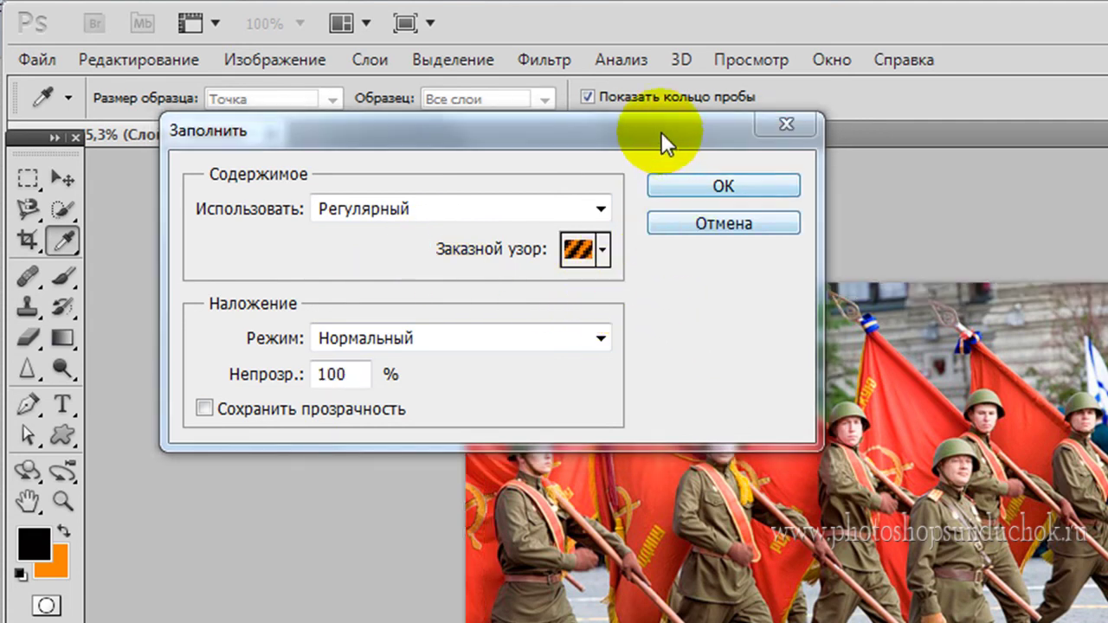
{"action": "left_click", "coordinate": [663, 128]}
{"action": "left_click", "coordinate": [602, 249]}
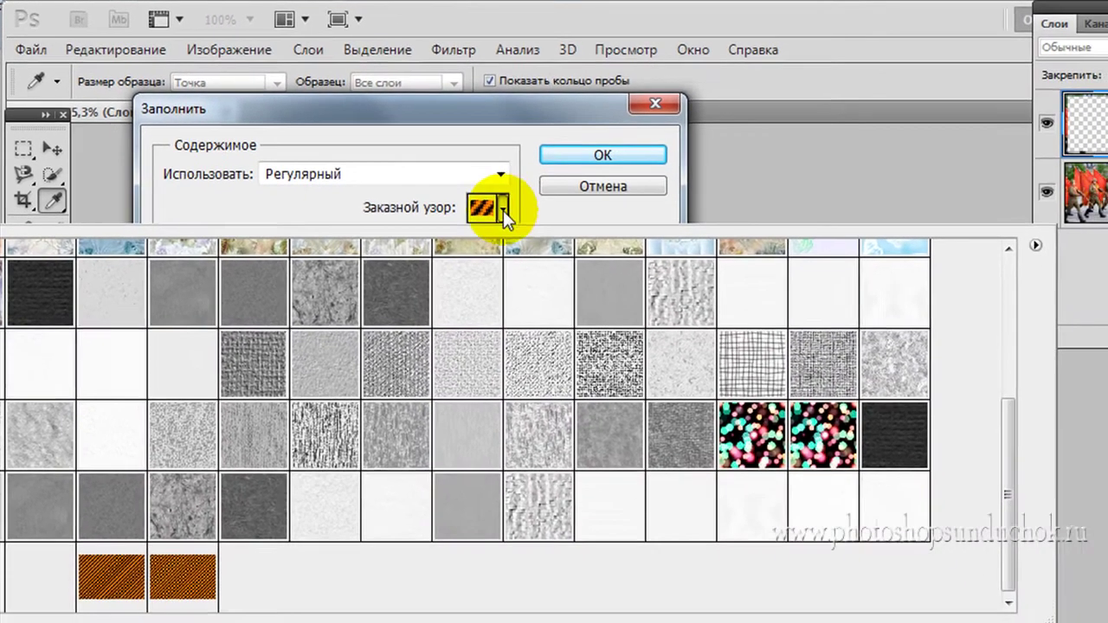
{"action": "left_click", "coordinate": [182, 565]}
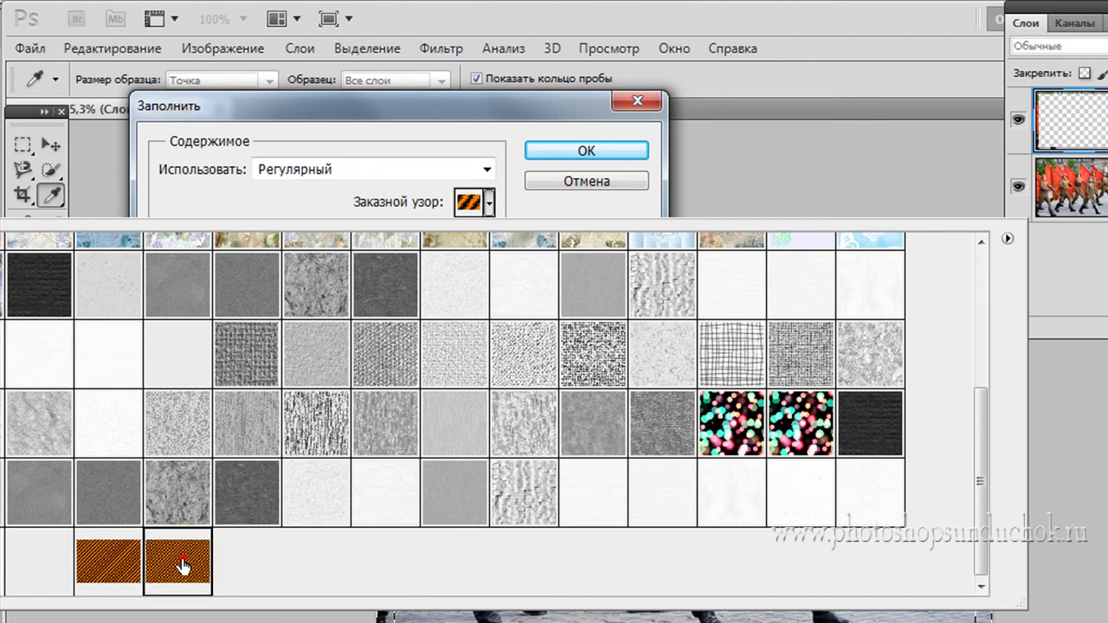
{"action": "left_click", "coordinate": [468, 103]}
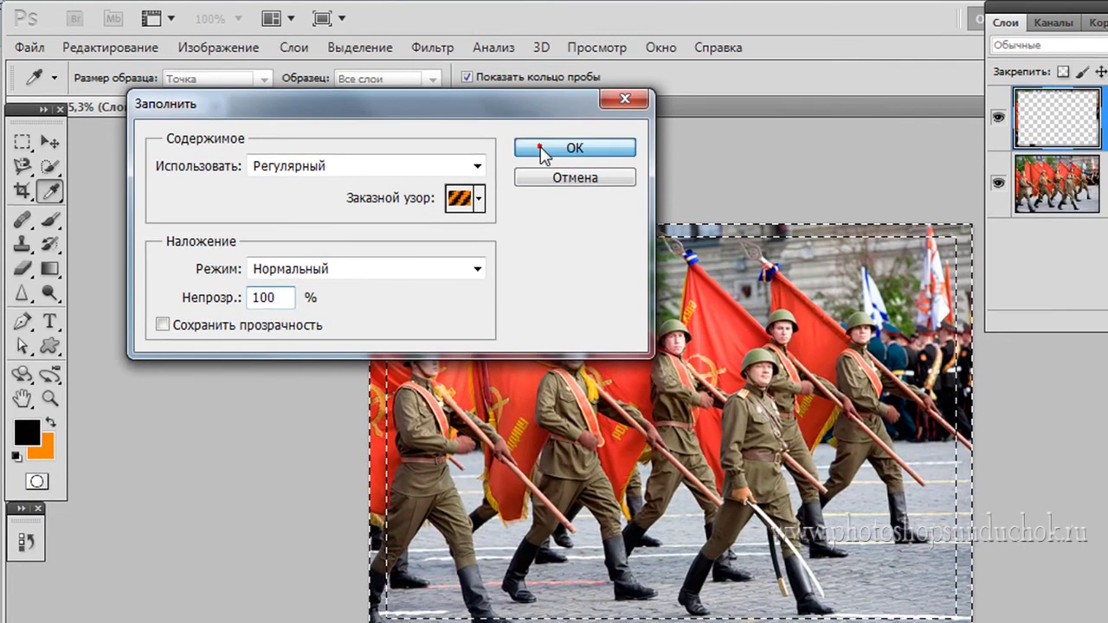
{"action": "left_click", "coordinate": [546, 152]}
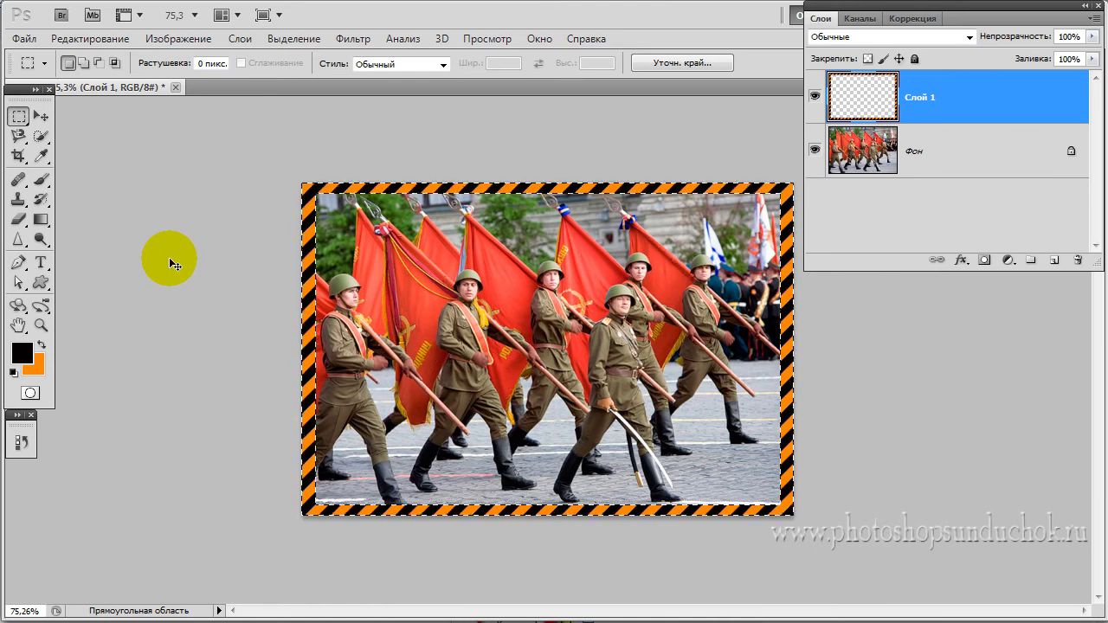
{"action": "key", "text": "ctrl+d"}
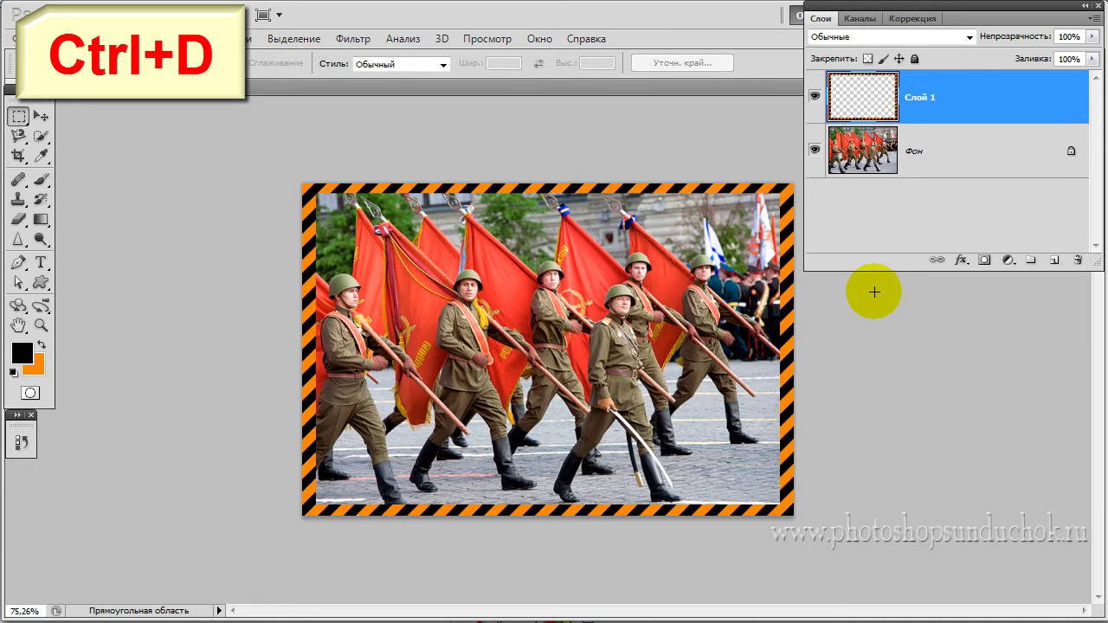
{"action": "left_click", "coordinate": [968, 94]}
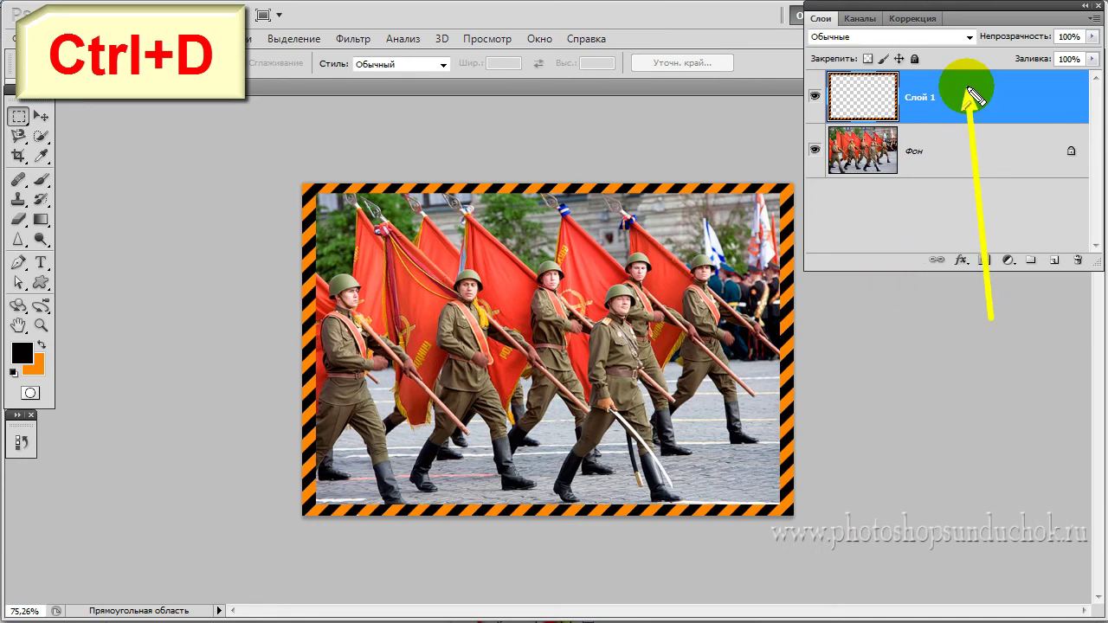
- Add an inner Bevel and Emboss to Слой 1 with 123% depth and 3 px size
{"action": "double_click", "coordinate": [998, 108]}
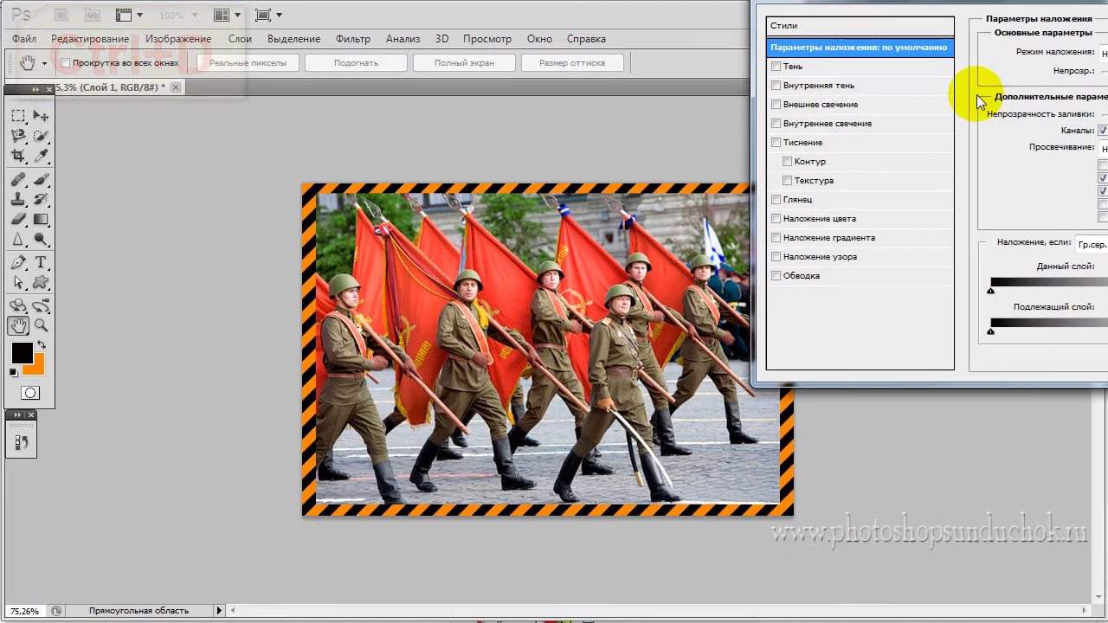
{"action": "left_click_drag", "start_coordinate": [909, 1], "coordinate": [753, 27]}
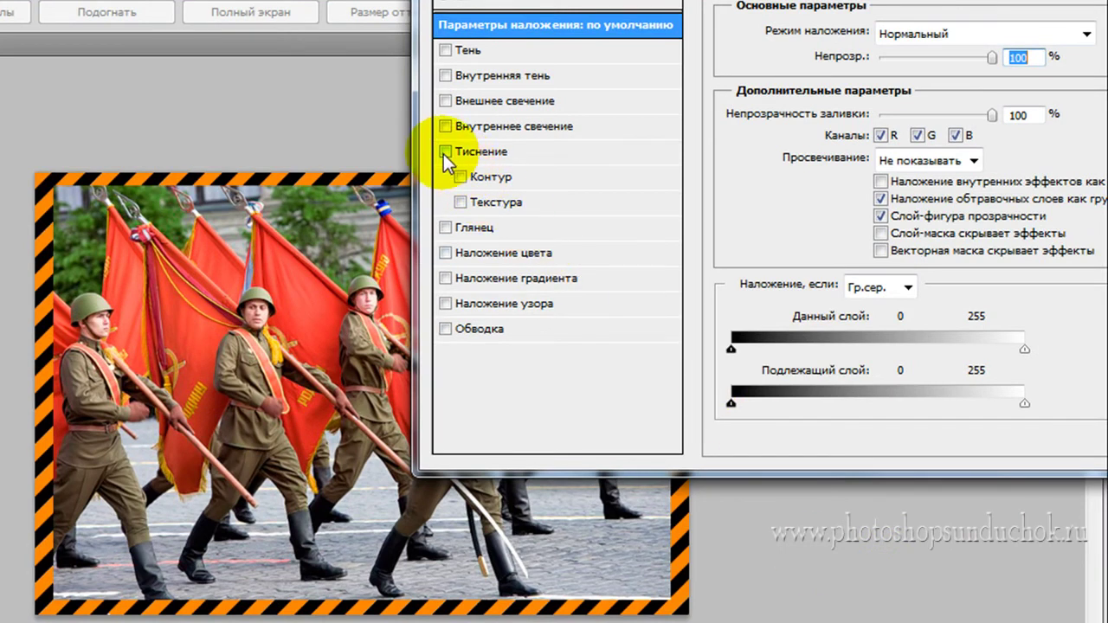
{"action": "left_click", "coordinate": [446, 151]}
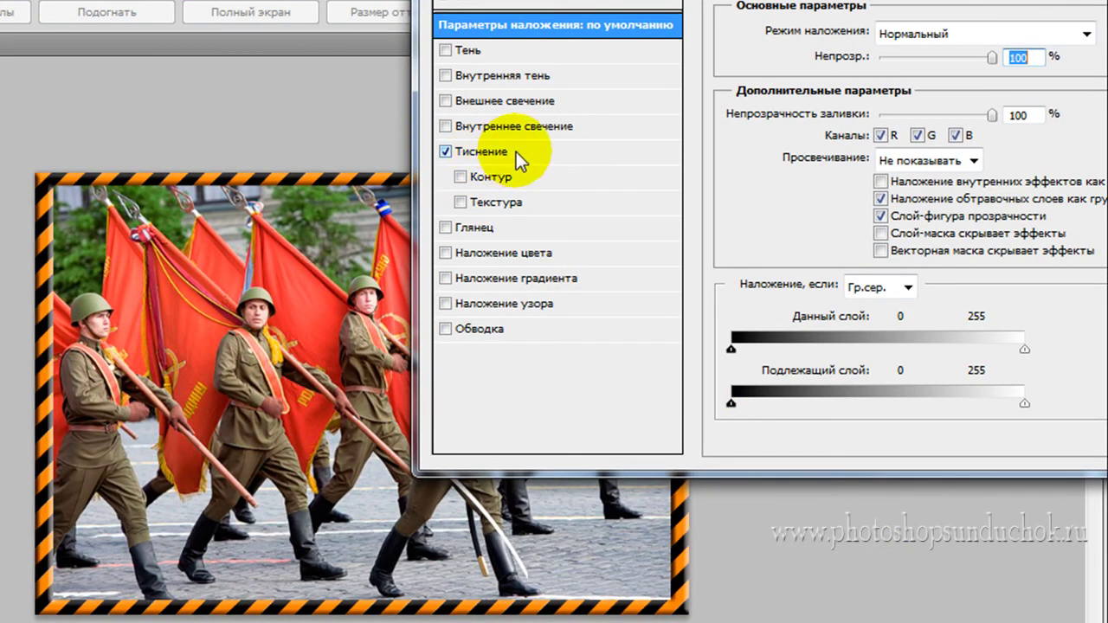
{"action": "left_click", "coordinate": [472, 153]}
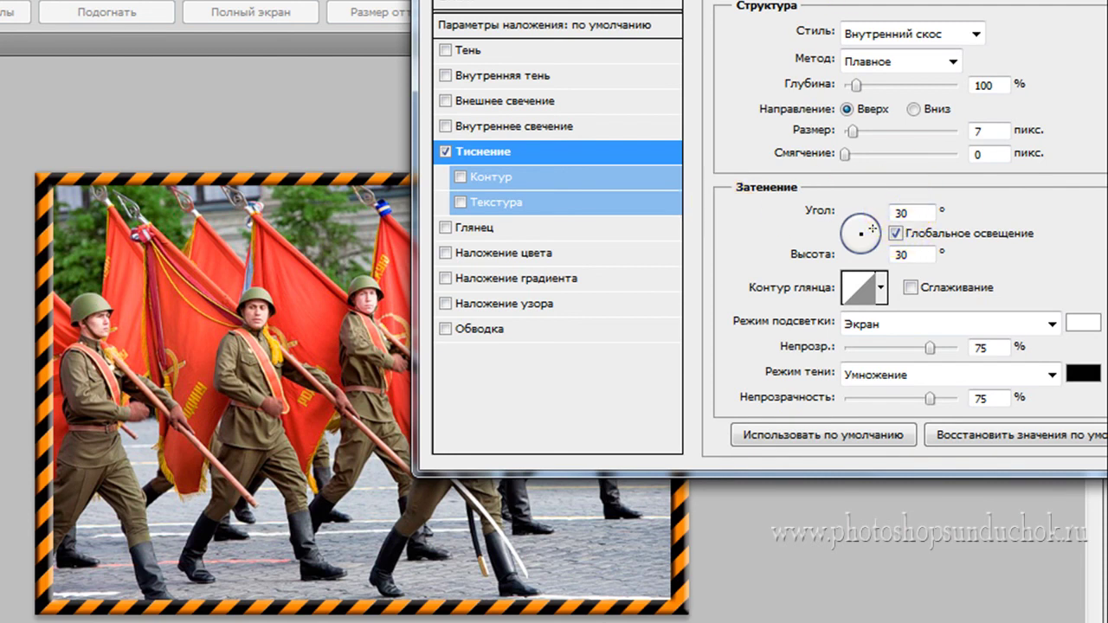
{"action": "left_click_drag", "start_coordinate": [554, 2], "coordinate": [614, 2]}
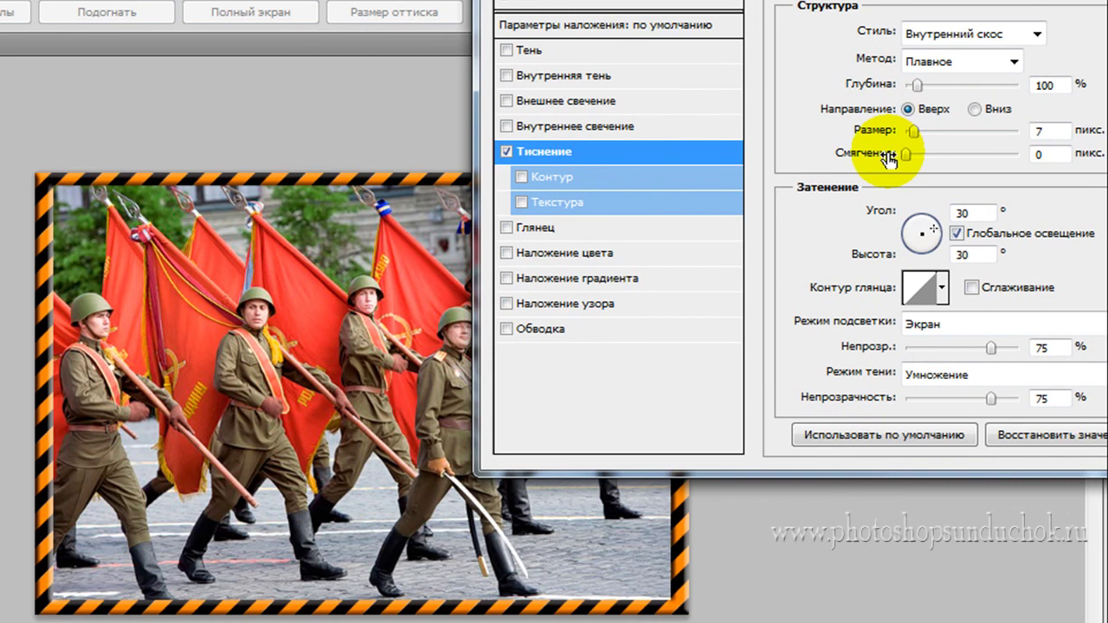
{"action": "left_click", "coordinate": [917, 85]}
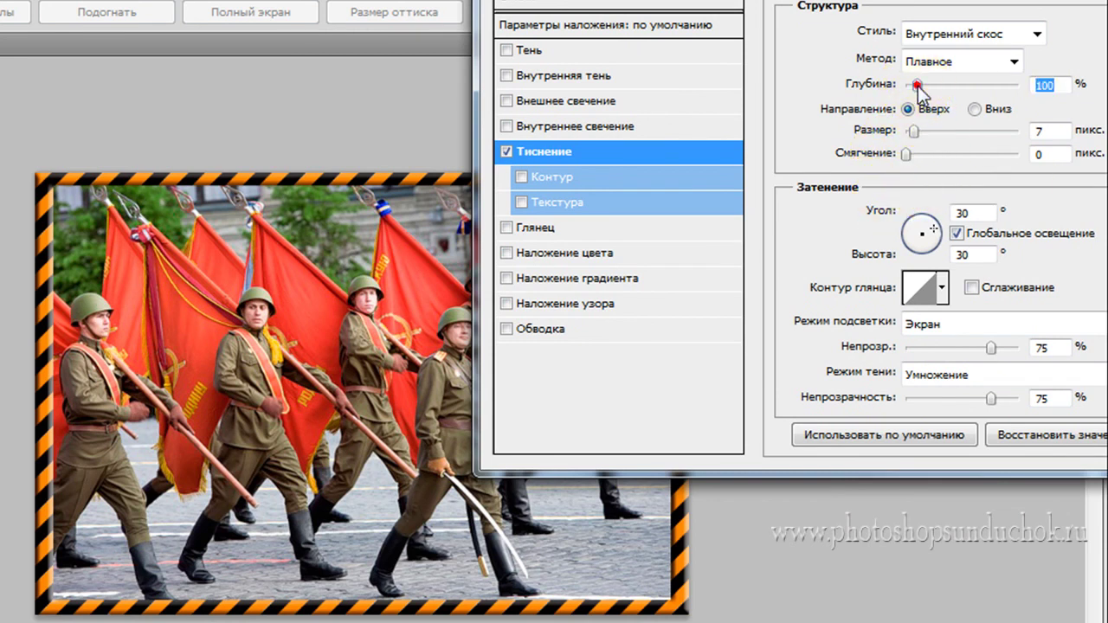
{"action": "mouse_move", "coordinate": [918, 85]}
{"action": "left_mouse_down"}
{"action": "mouse_move", "coordinate": [901, 83]}
{"action": "mouse_move", "coordinate": [920, 85]}
{"action": "left_mouse_up"}
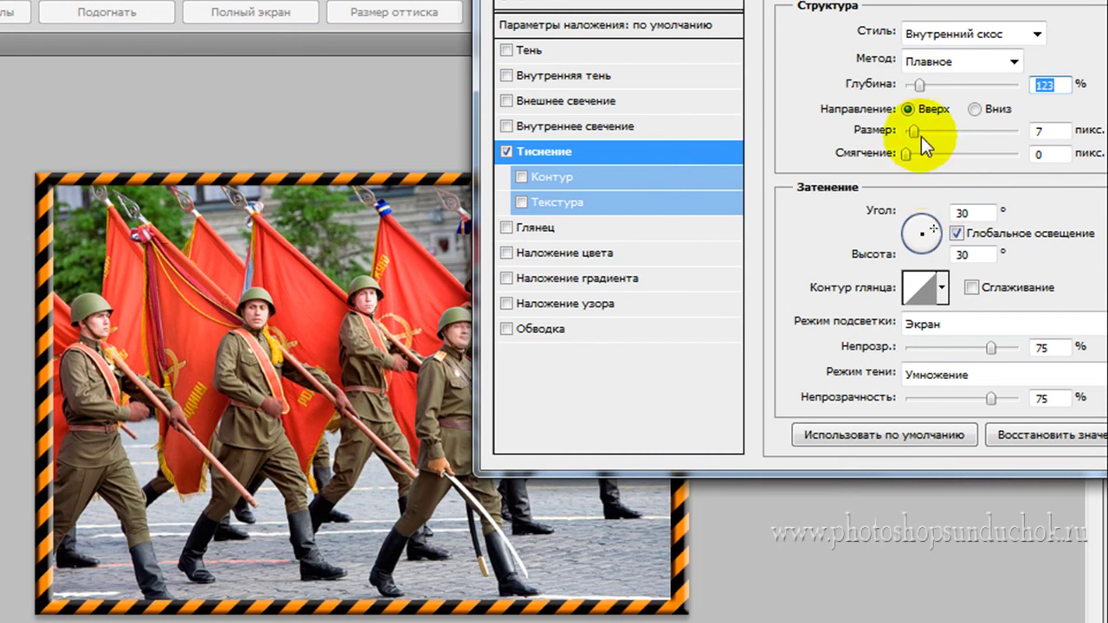
{"action": "left_click_drag", "start_coordinate": [915, 131], "coordinate": [917, 133]}
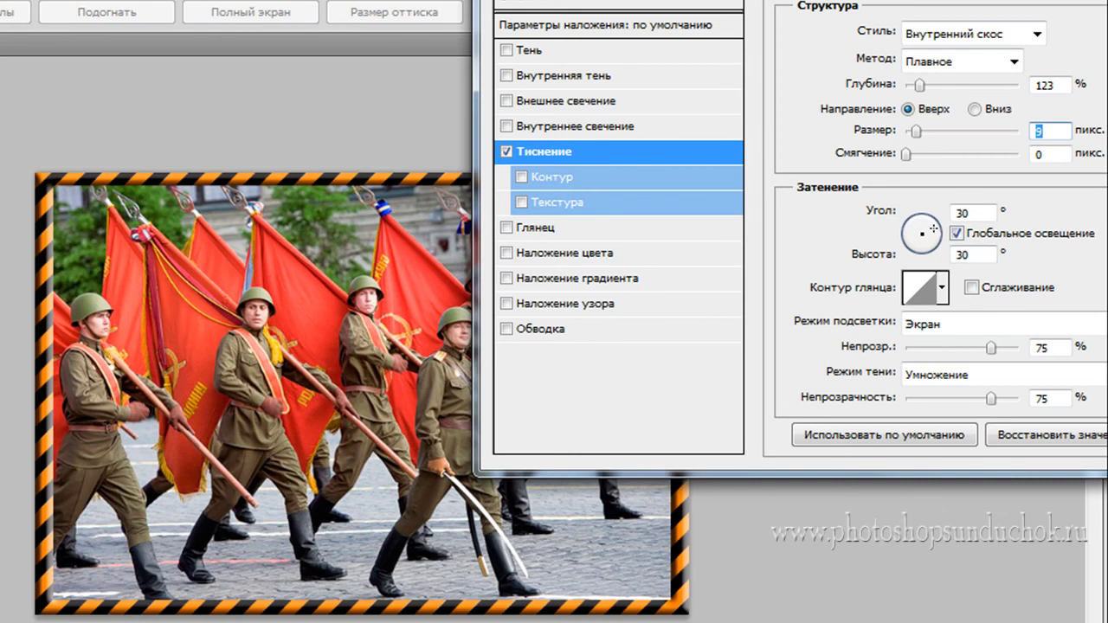
{"action": "left_click_drag", "start_coordinate": [796, 1], "coordinate": [1042, 16]}
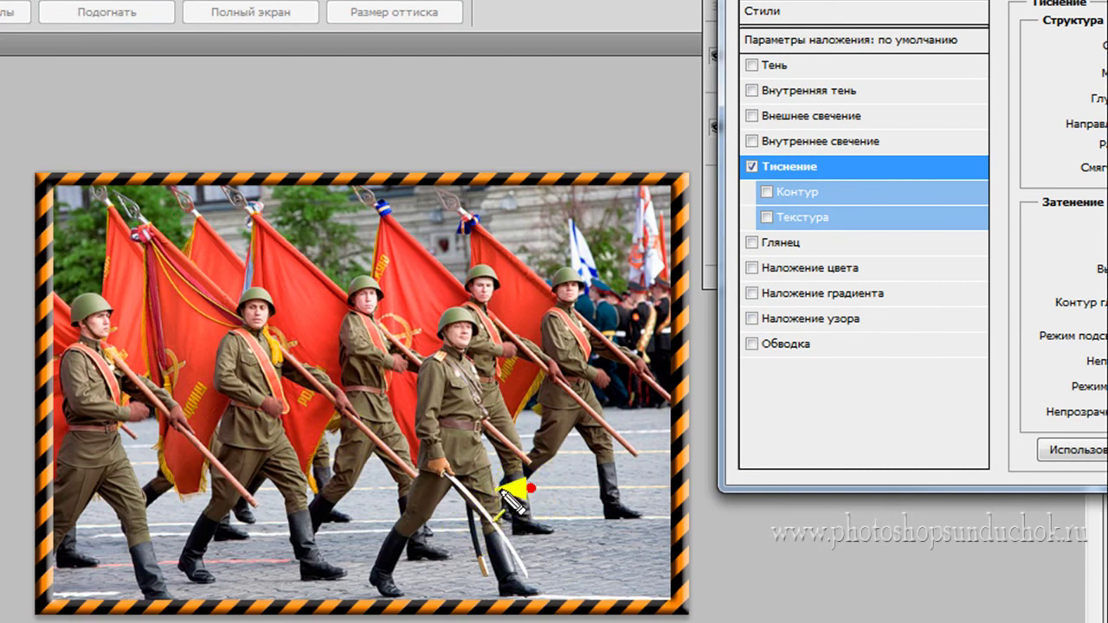
{"action": "left_click_drag", "start_coordinate": [531, 489], "coordinate": [214, 519]}
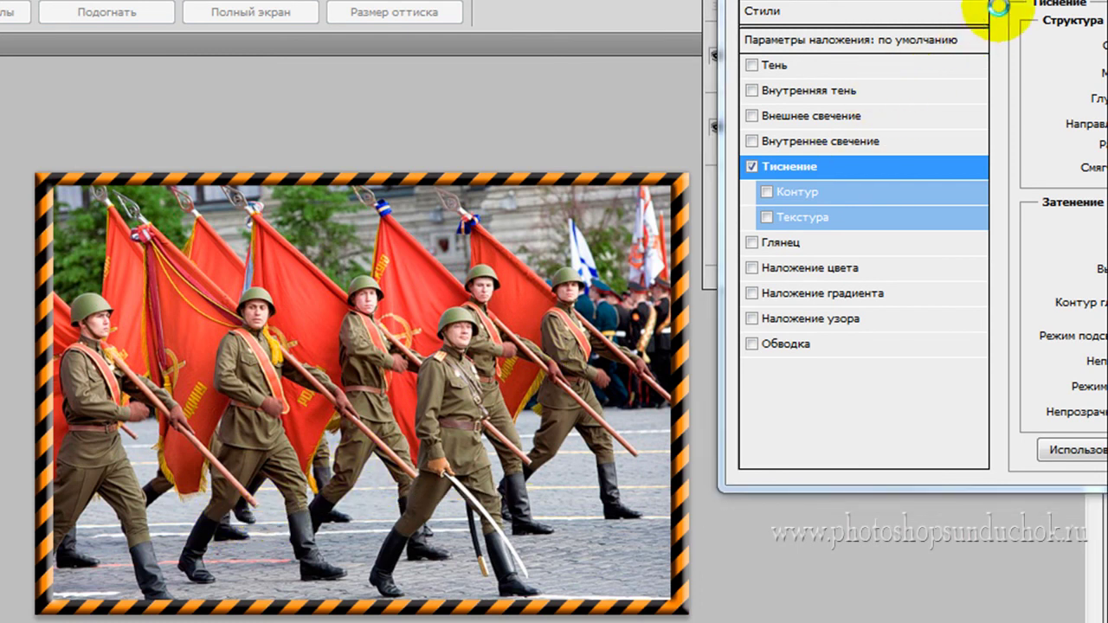
- Rotate the Bevel and Emboss shading angle dial and set the altitude to 21°
{"action": "left_click_drag", "start_coordinate": [999, 2], "coordinate": [711, 0]}
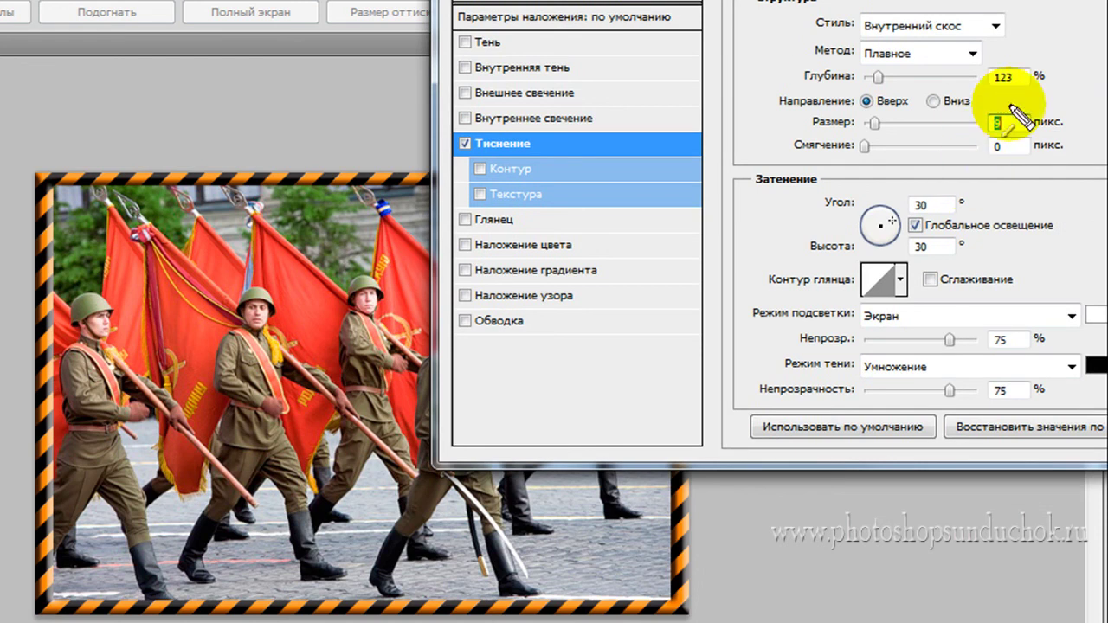
{"action": "left_click_drag", "start_coordinate": [999, 95], "coordinate": [828, 169]}
{"action": "left_click_drag", "start_coordinate": [1104, 132], "coordinate": [973, 206]}
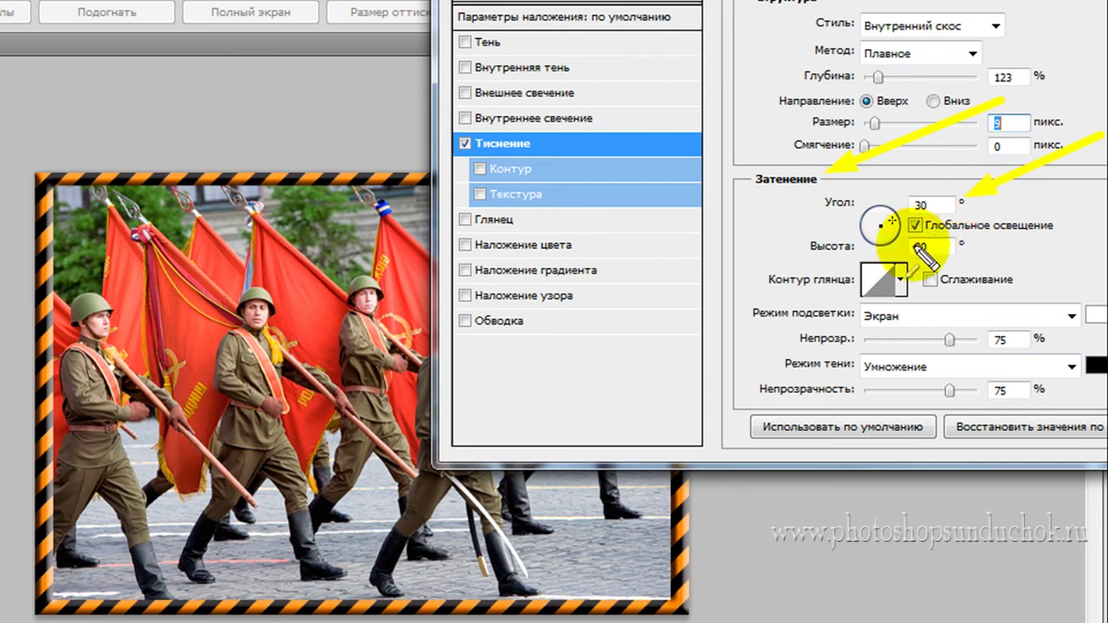
{"action": "left_click_drag", "start_coordinate": [937, 320], "coordinate": [899, 232]}
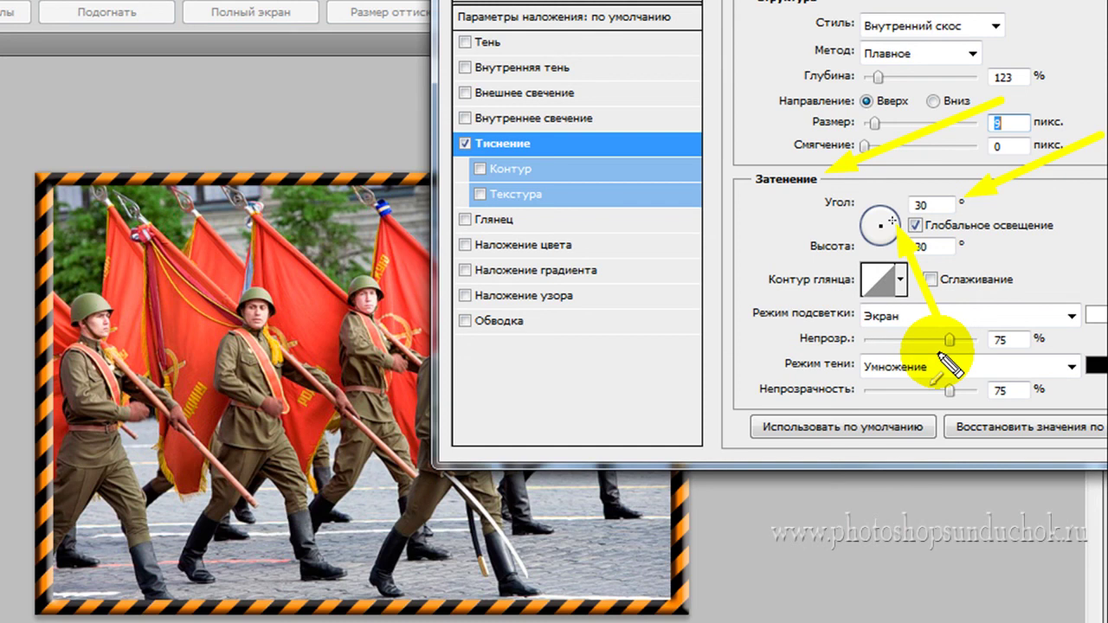
{"action": "key", "text": "Escape"}
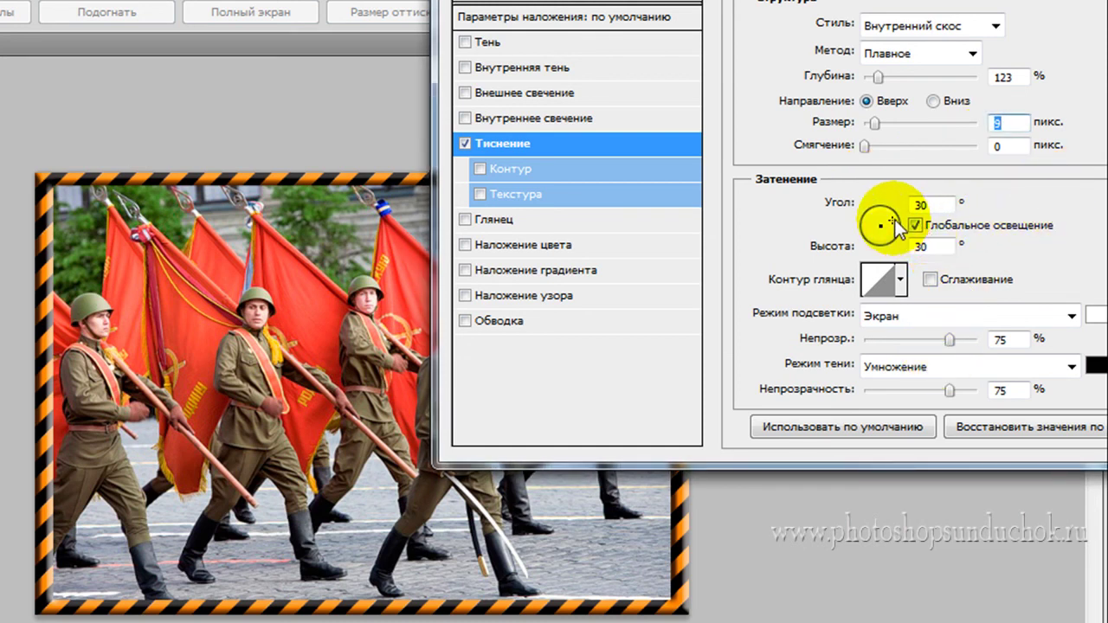
{"action": "left_click_drag", "start_coordinate": [892, 224], "coordinate": [868, 228]}
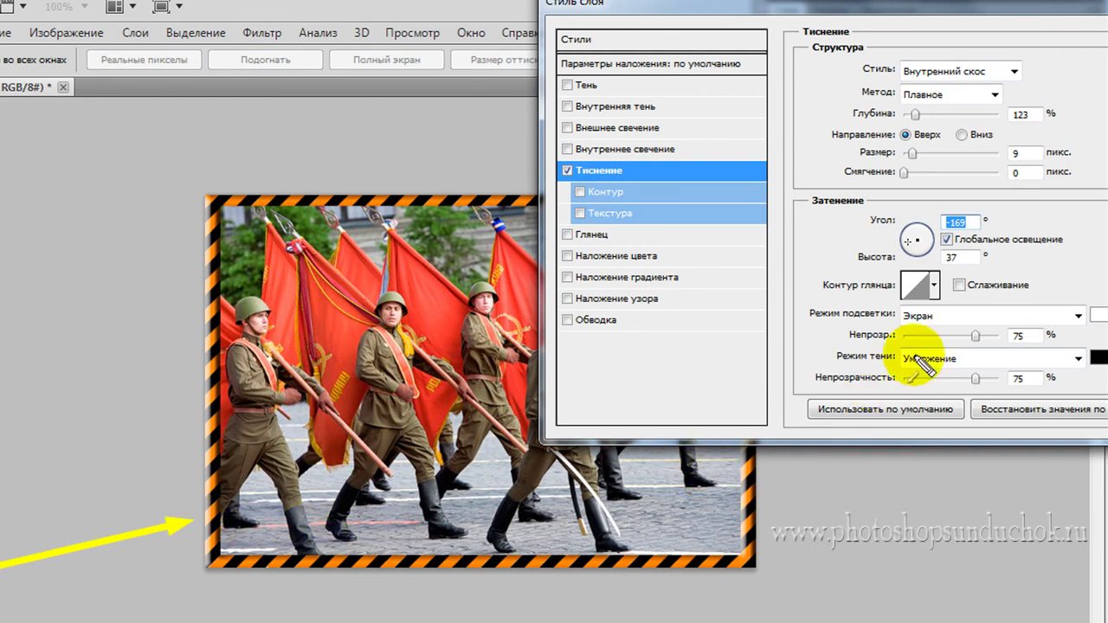
{"action": "left_click", "coordinate": [1086, 268]}
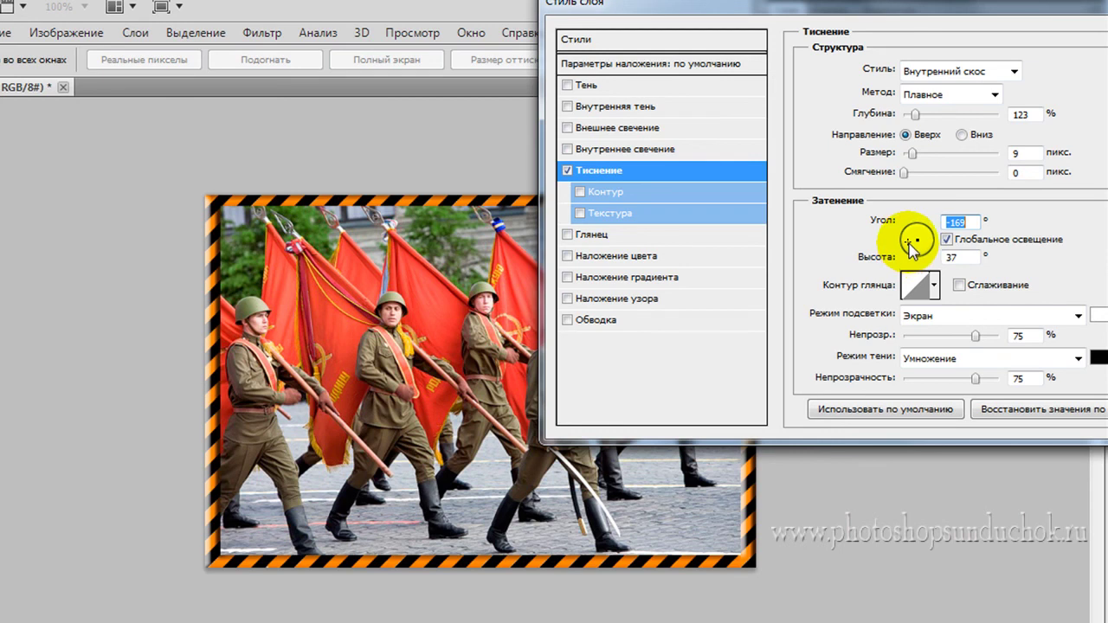
{"action": "left_click_drag", "start_coordinate": [912, 245], "coordinate": [928, 242]}
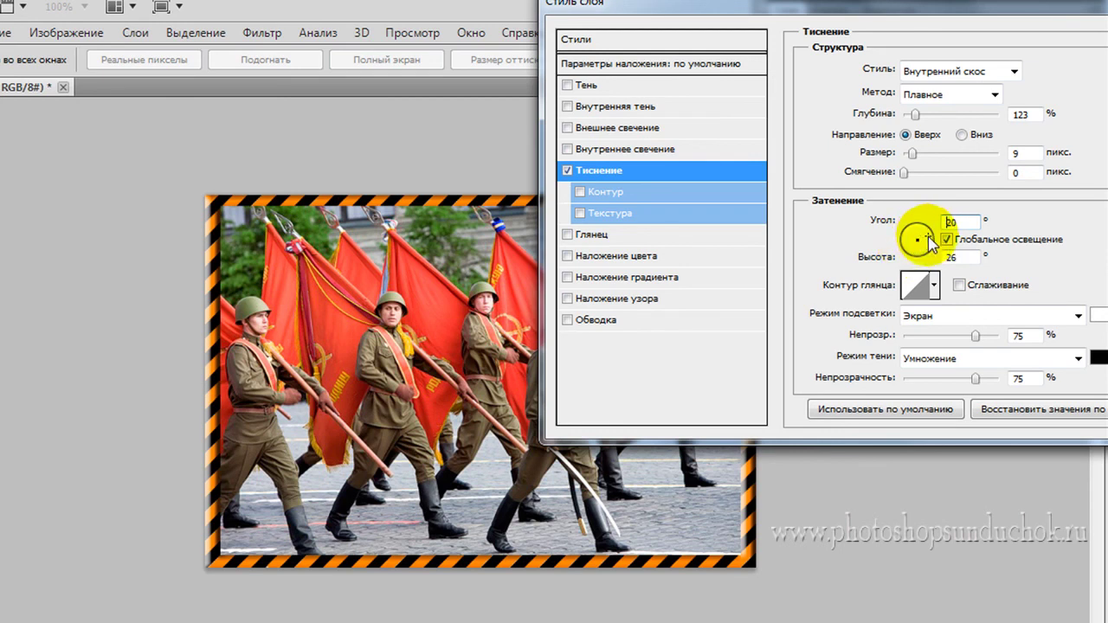
{"action": "key", "text": "BackSpace"}
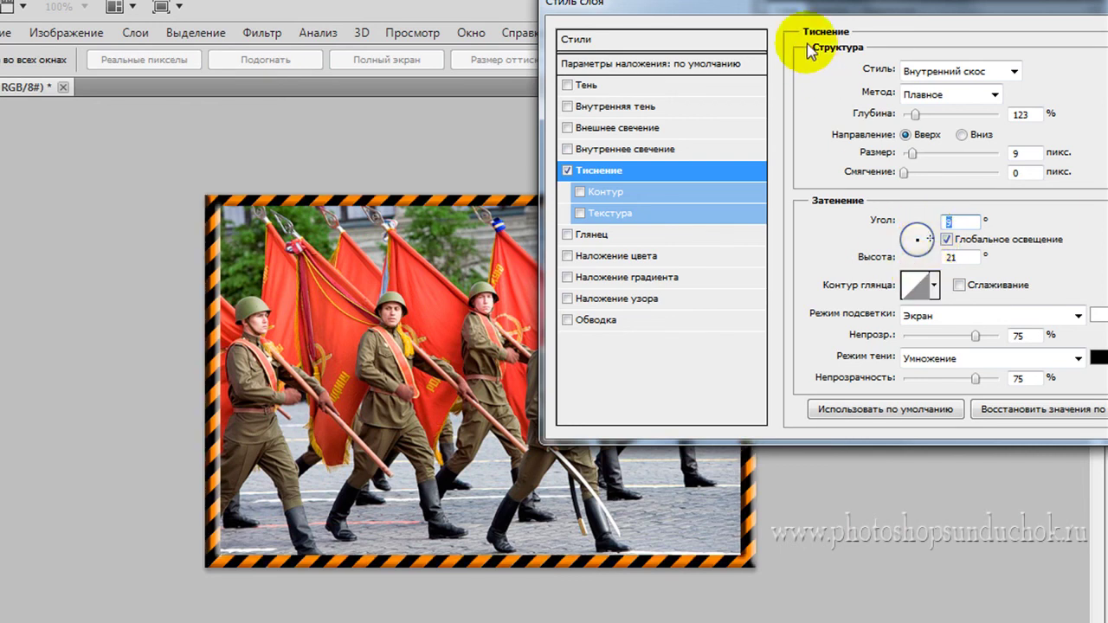
{"action": "left_click_drag", "start_coordinate": [799, 12], "coordinate": [1107, 55]}
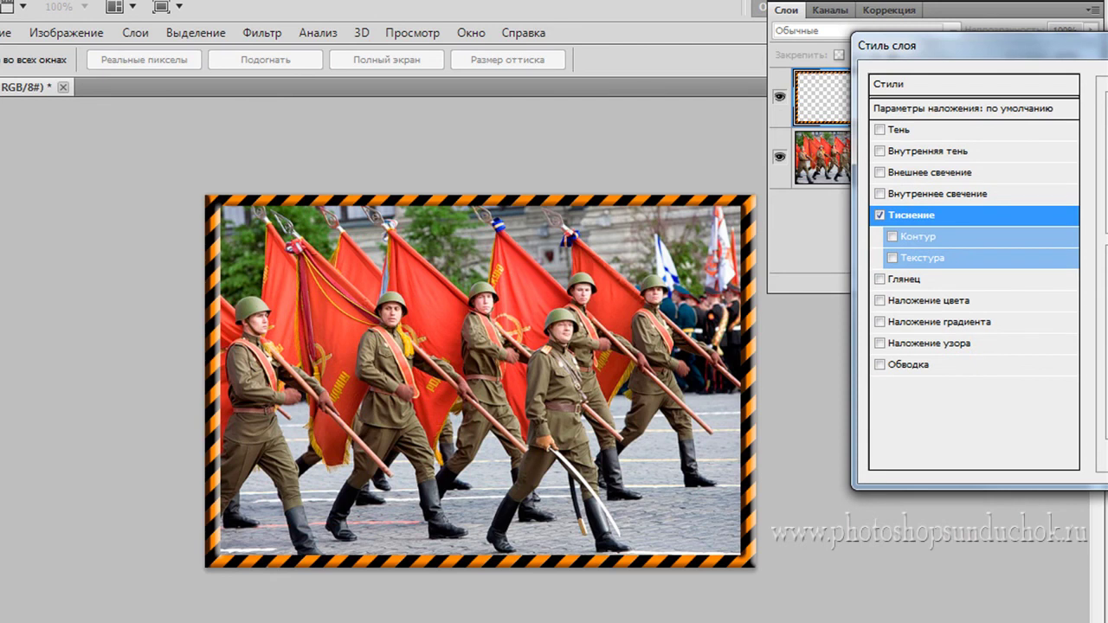
{"action": "mouse_move", "coordinate": [1107, 55]}
{"action": "left_mouse_down"}
{"action": "mouse_move", "coordinate": [985, 10]}
{"action": "mouse_move", "coordinate": [873, 4]}
{"action": "left_mouse_up"}
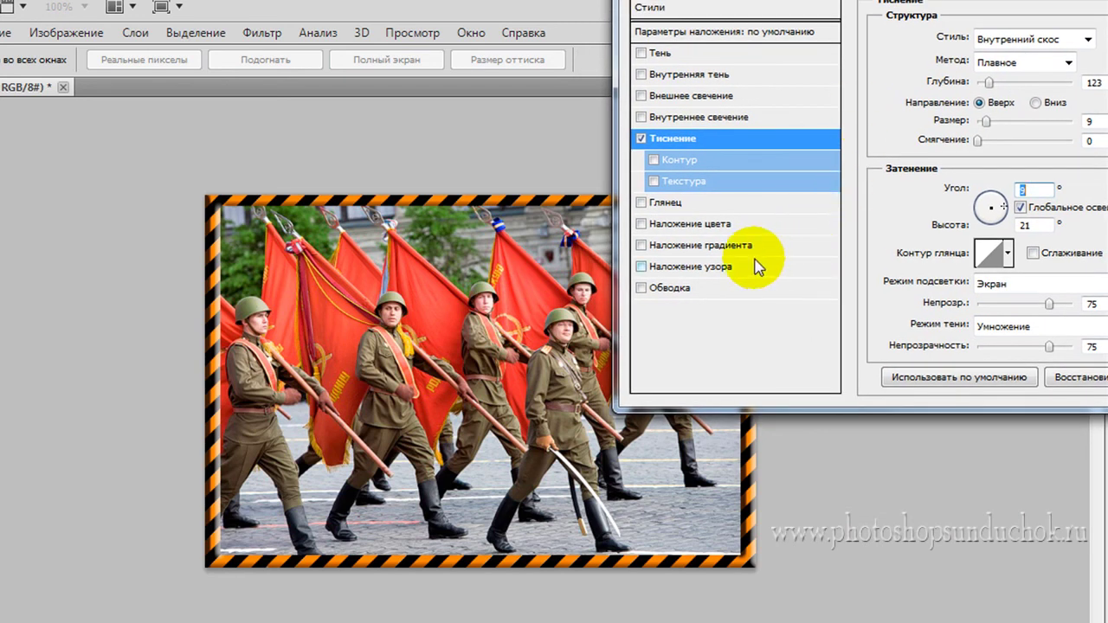
- Turn on Satin and give it the Cone (Конус) contour
{"action": "left_click", "coordinate": [641, 202]}
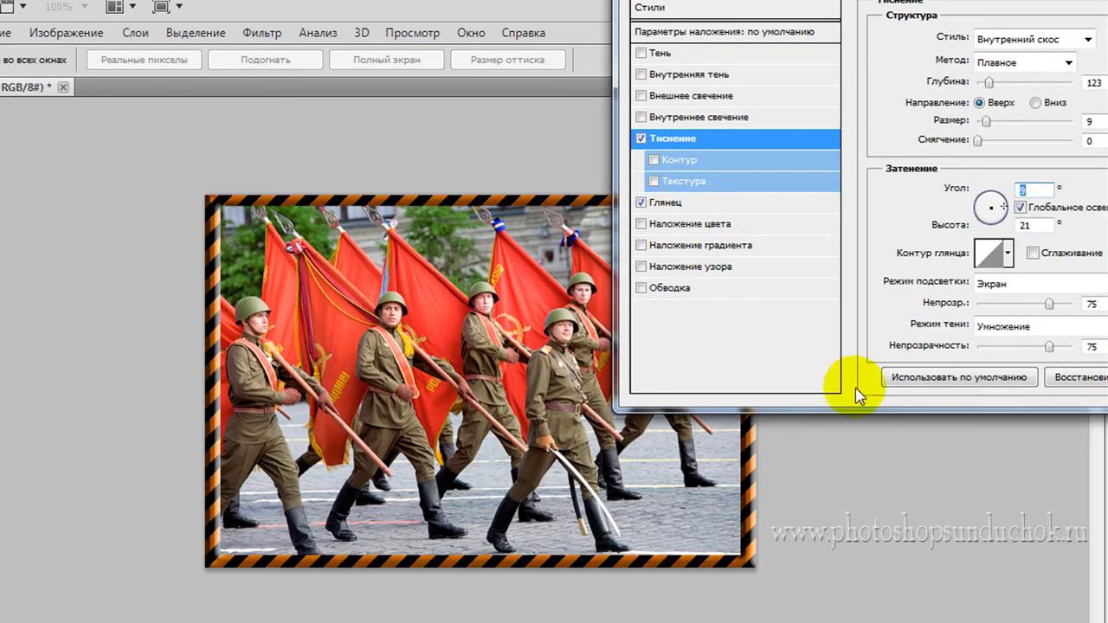
{"action": "left_click", "coordinate": [684, 203]}
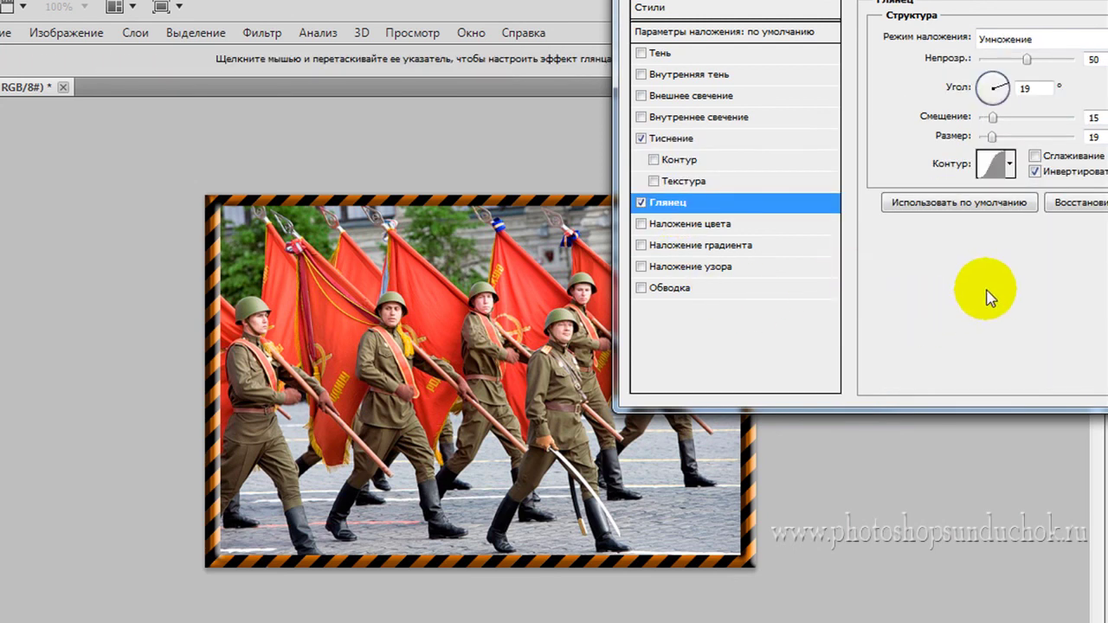
{"action": "left_click", "coordinate": [1009, 162]}
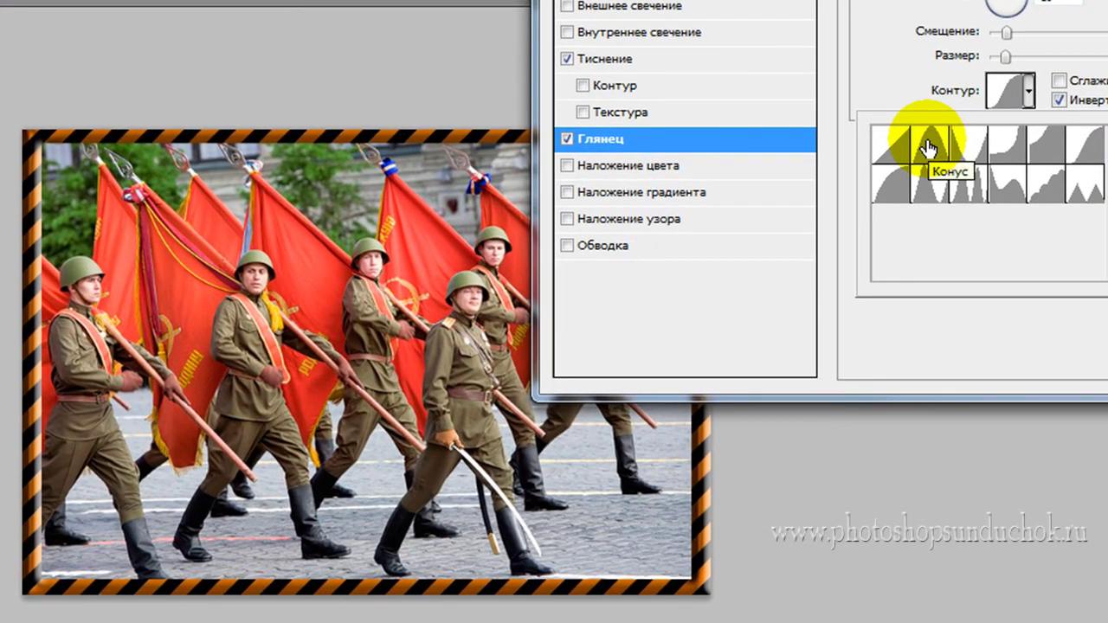
{"action": "left_click", "coordinate": [928, 147]}
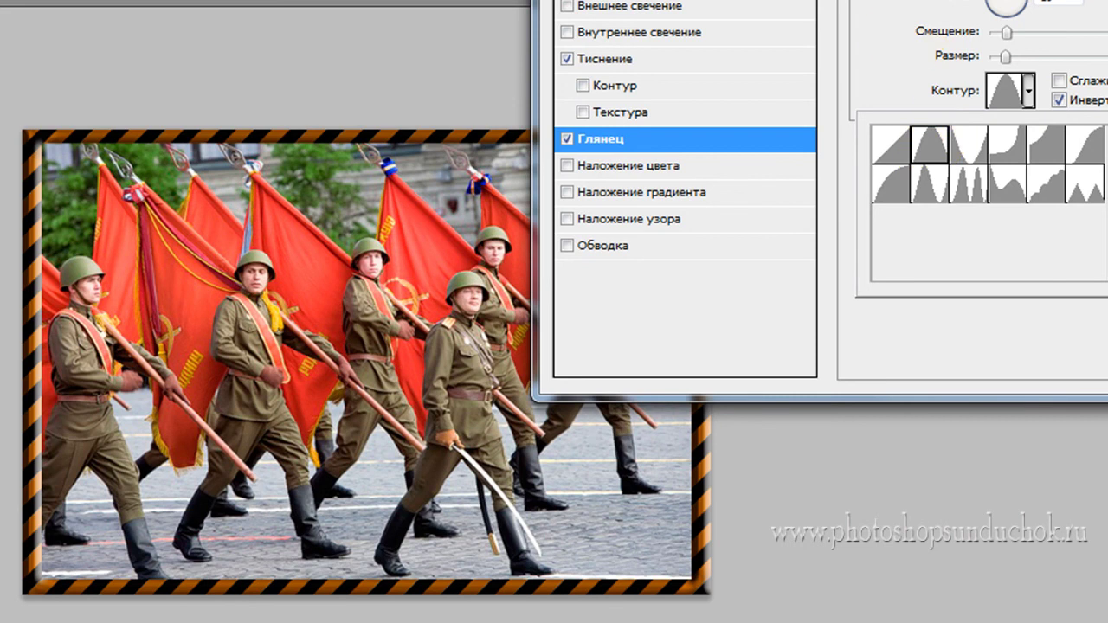
{"action": "key", "text": "Return"}
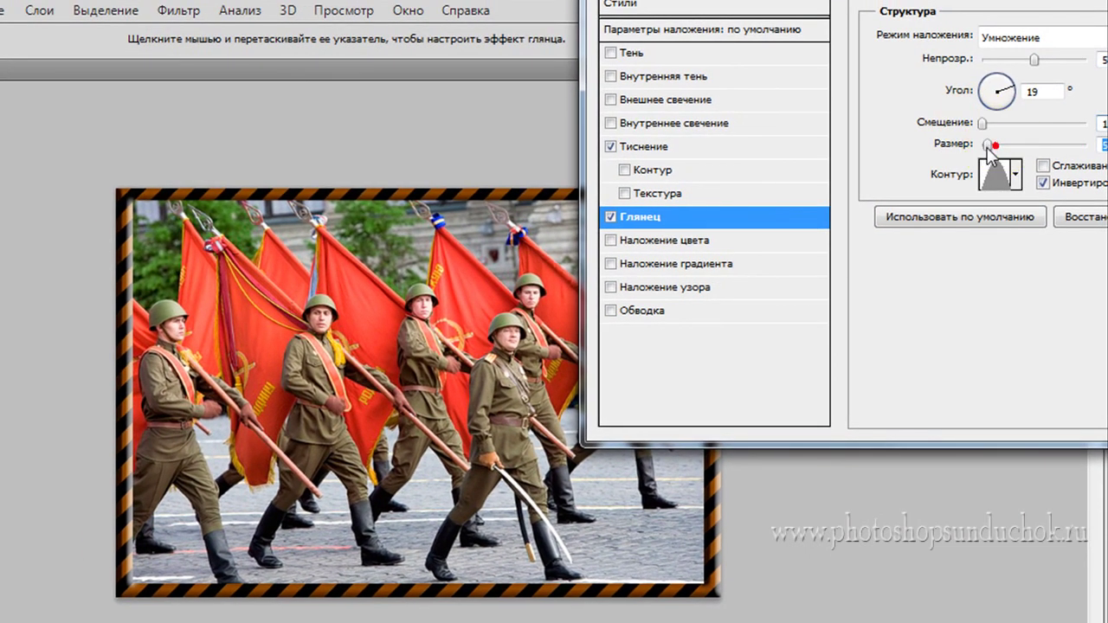
- Set the satin distance to 11 px, size to 8 px and opacity to 19%
{"action": "left_click", "coordinate": [976, 147]}
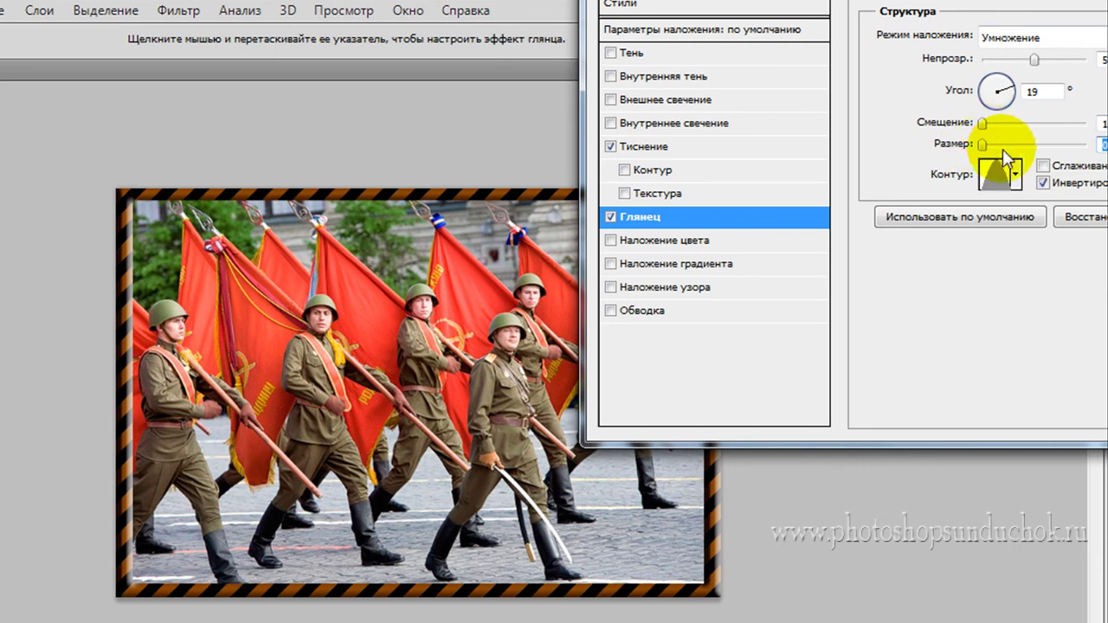
{"action": "left_click_drag", "start_coordinate": [983, 126], "coordinate": [986, 147]}
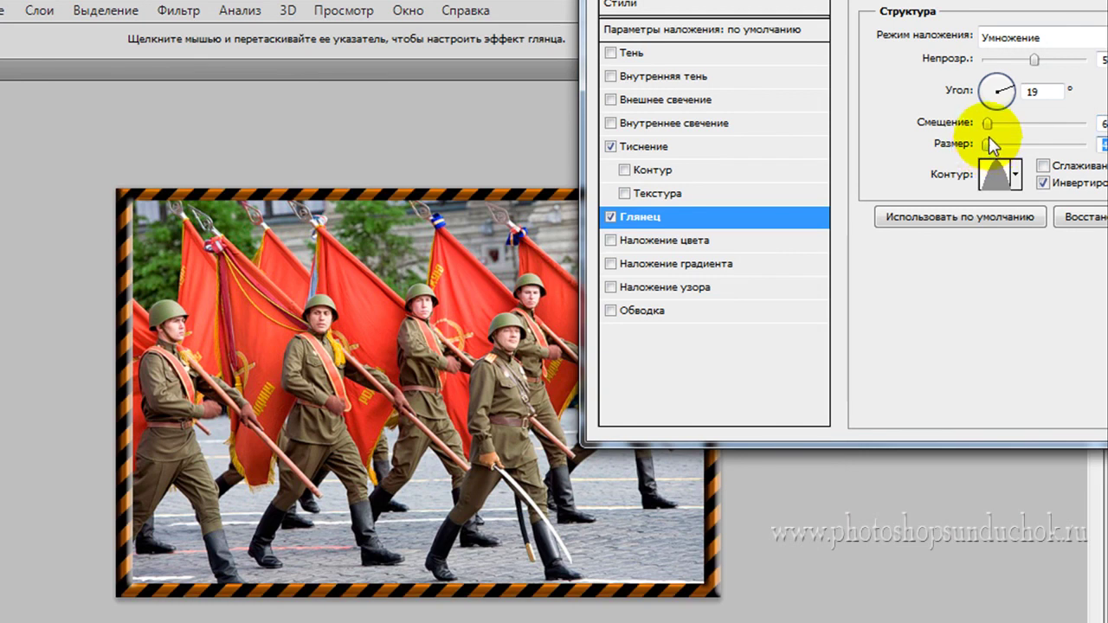
{"action": "left_click_drag", "start_coordinate": [987, 124], "coordinate": [992, 127]}
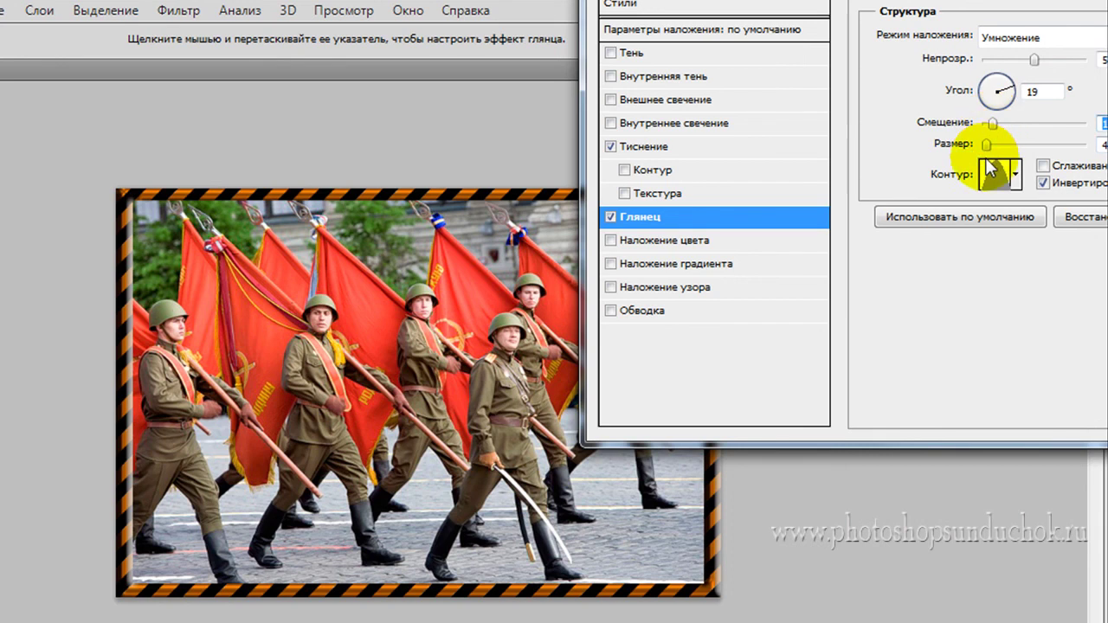
{"action": "left_click", "coordinate": [988, 143]}
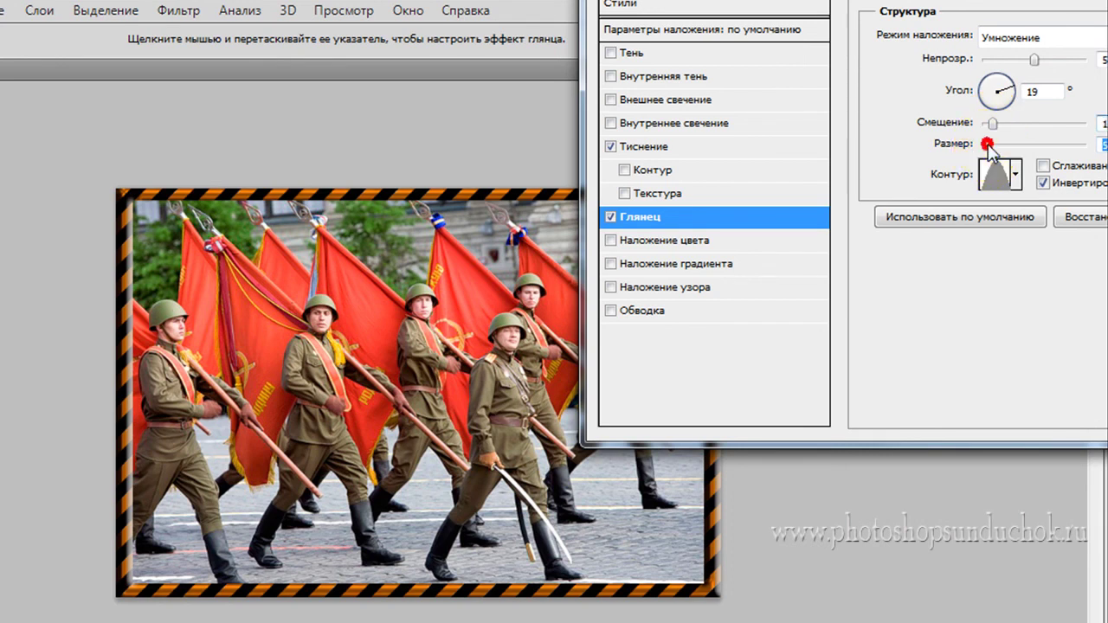
{"action": "left_click_drag", "start_coordinate": [988, 143], "coordinate": [992, 147]}
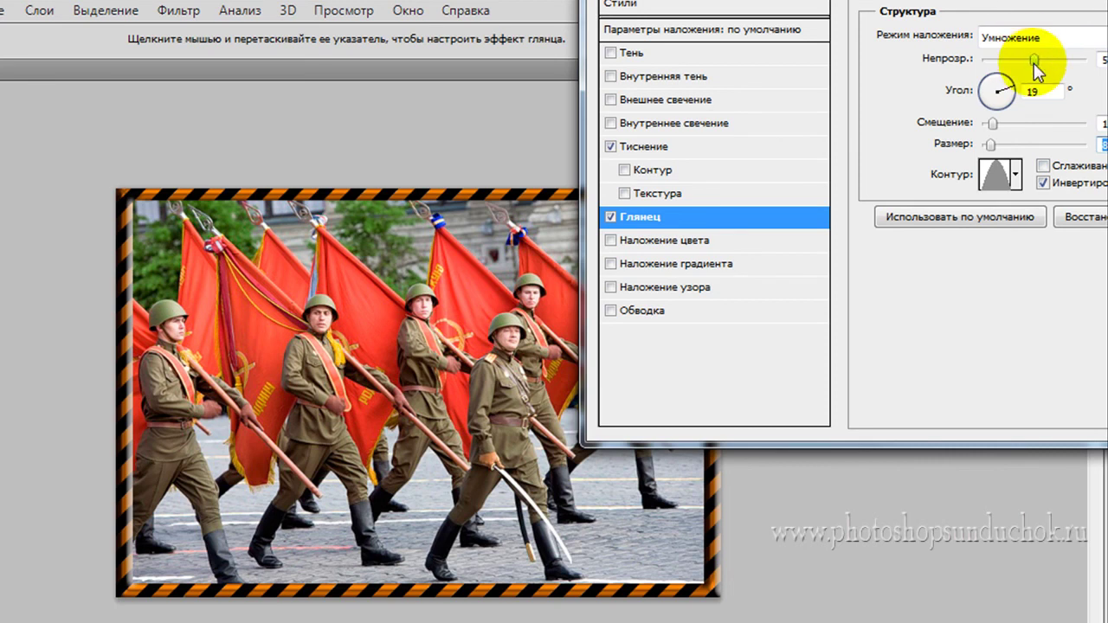
{"action": "mouse_move", "coordinate": [1033, 58]}
{"action": "left_mouse_down"}
{"action": "mouse_move", "coordinate": [978, 59]}
{"action": "mouse_move", "coordinate": [1009, 59]}
{"action": "left_mouse_up"}
{"action": "left_click", "coordinate": [1008, 59]}
{"action": "left_click_drag", "start_coordinate": [1011, 60], "coordinate": [1039, 58]}
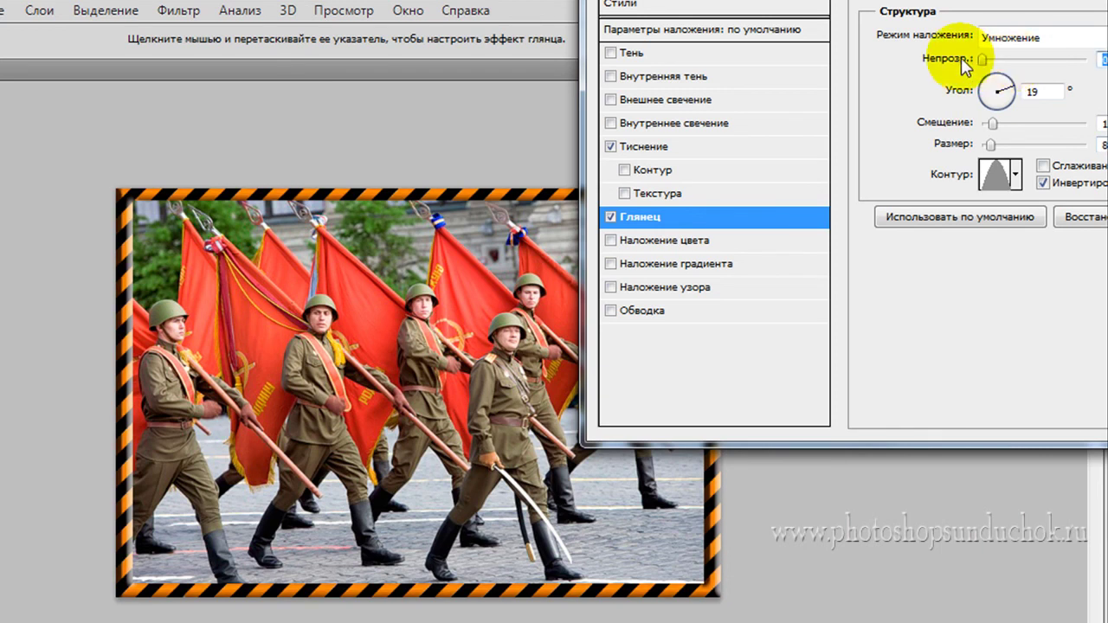
{"action": "left_click_drag", "start_coordinate": [1032, 75], "coordinate": [994, 66]}
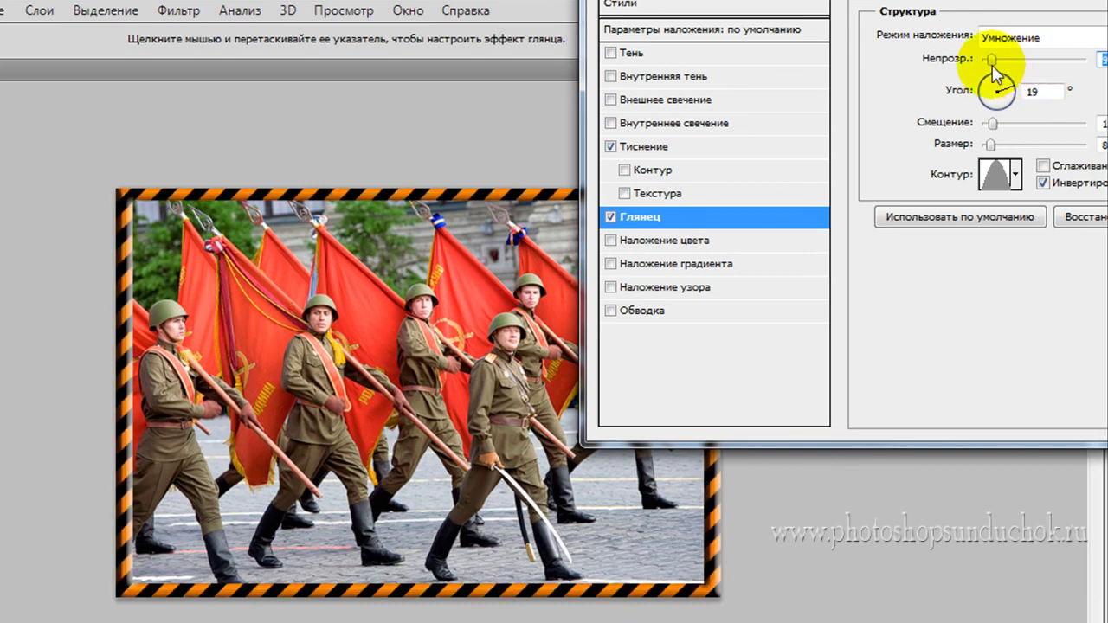
{"action": "left_click_drag", "start_coordinate": [993, 67], "coordinate": [1001, 69]}
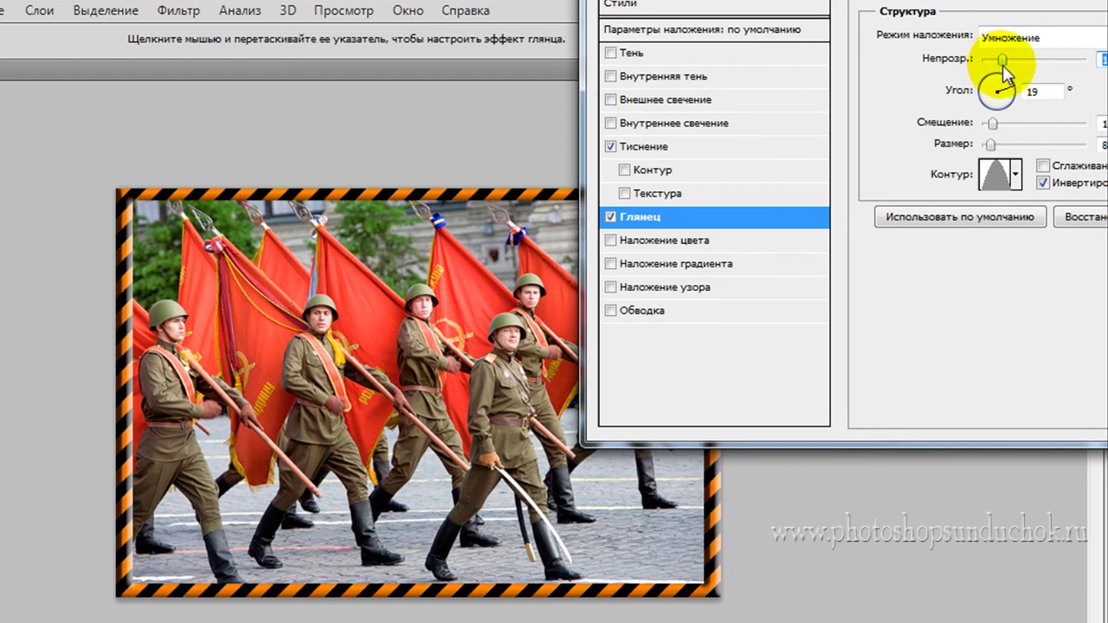
{"action": "left_click_drag", "start_coordinate": [1039, 3], "coordinate": [708, 15]}
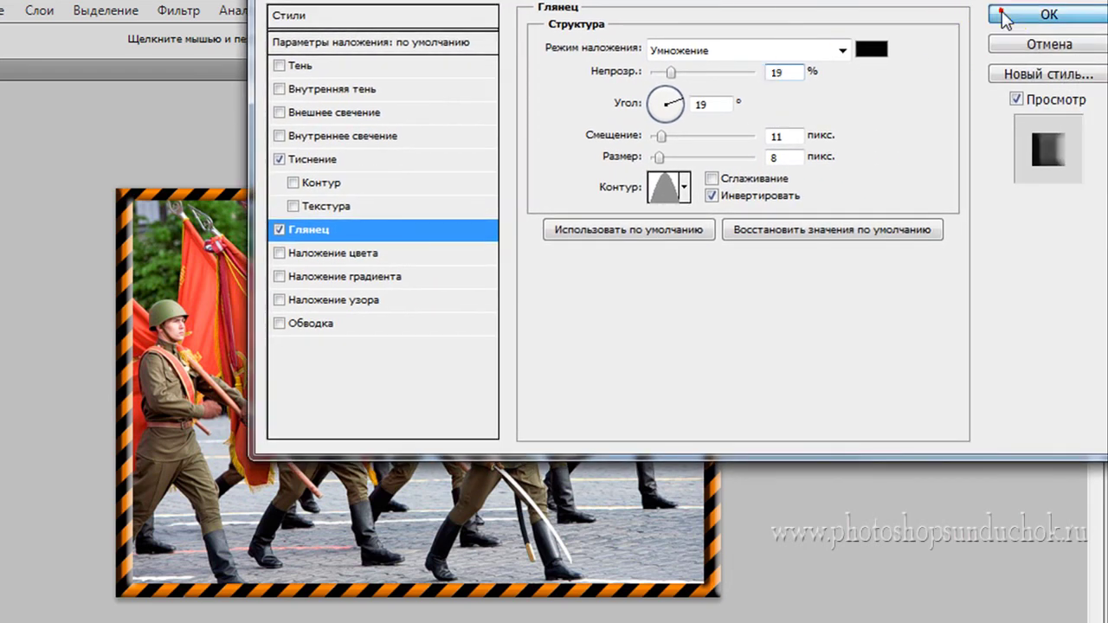
- Apply the bevel and satin styles, then toggle Слой 1's visibility to compare
{"action": "left_click", "coordinate": [1030, 13]}
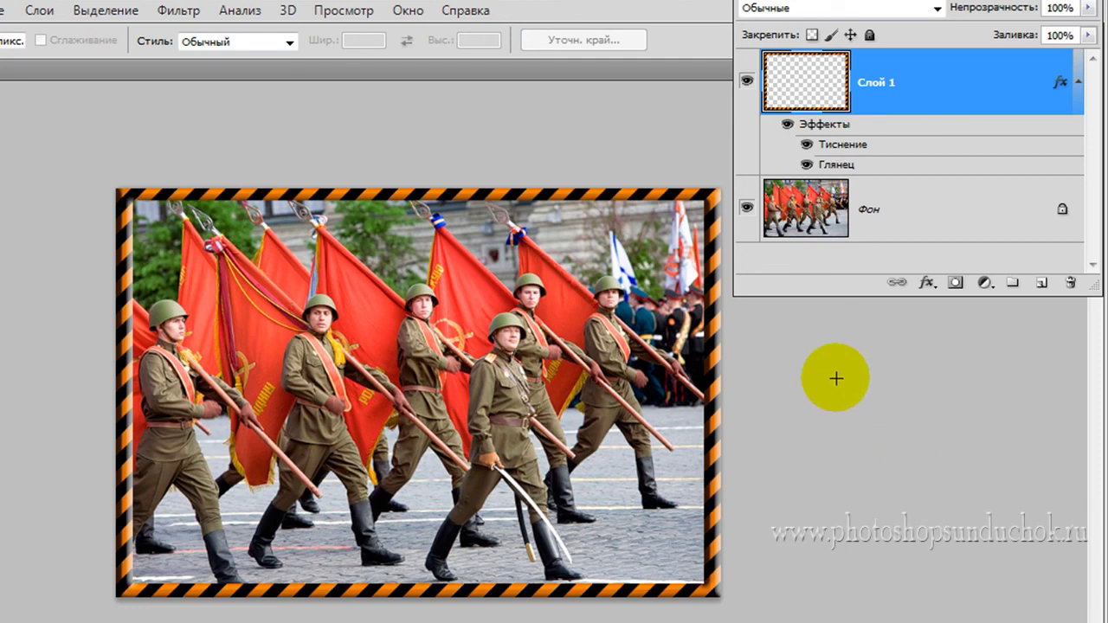
{"action": "left_click", "coordinate": [746, 83]}
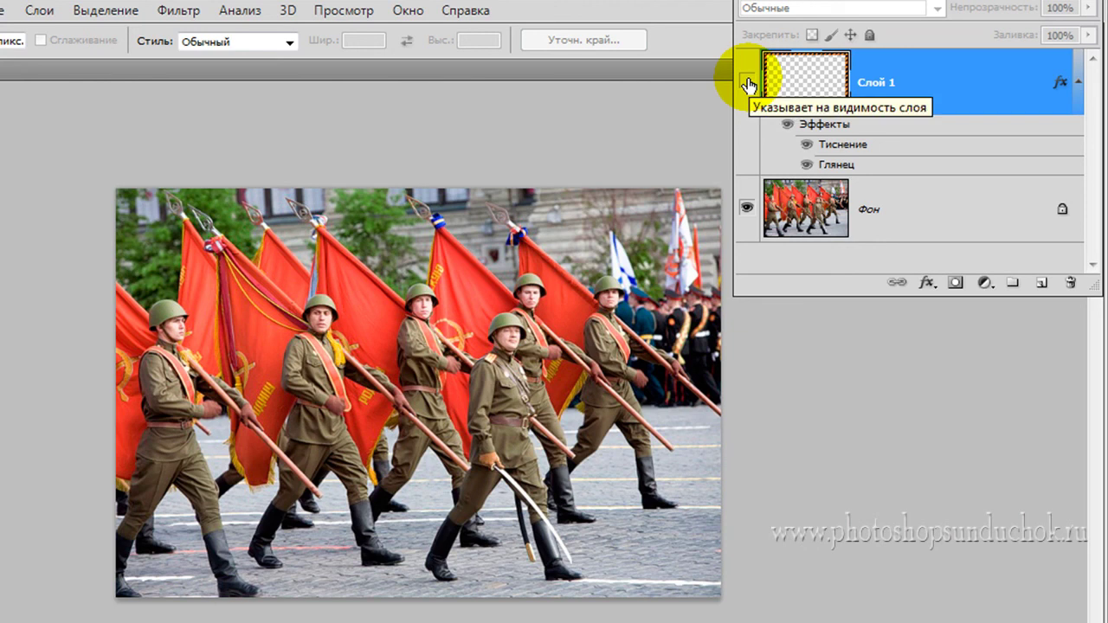
{"action": "left_click", "coordinate": [747, 84]}
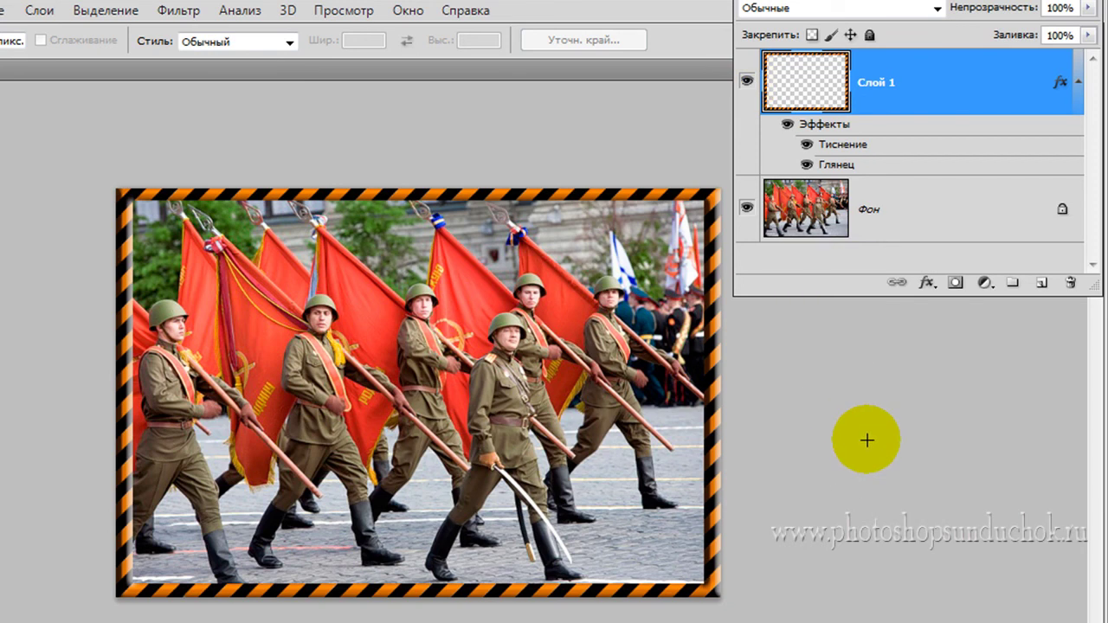
- Merge Слой 1 into the Фон background layer with Ctrl+E
{"action": "key", "text": "ctrl+e"}
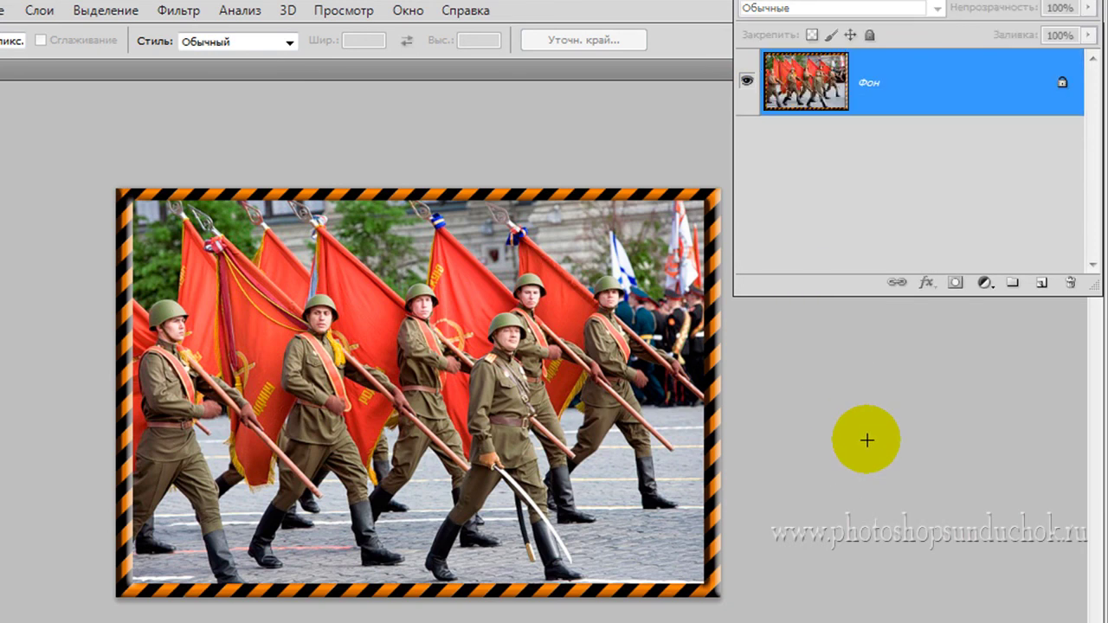